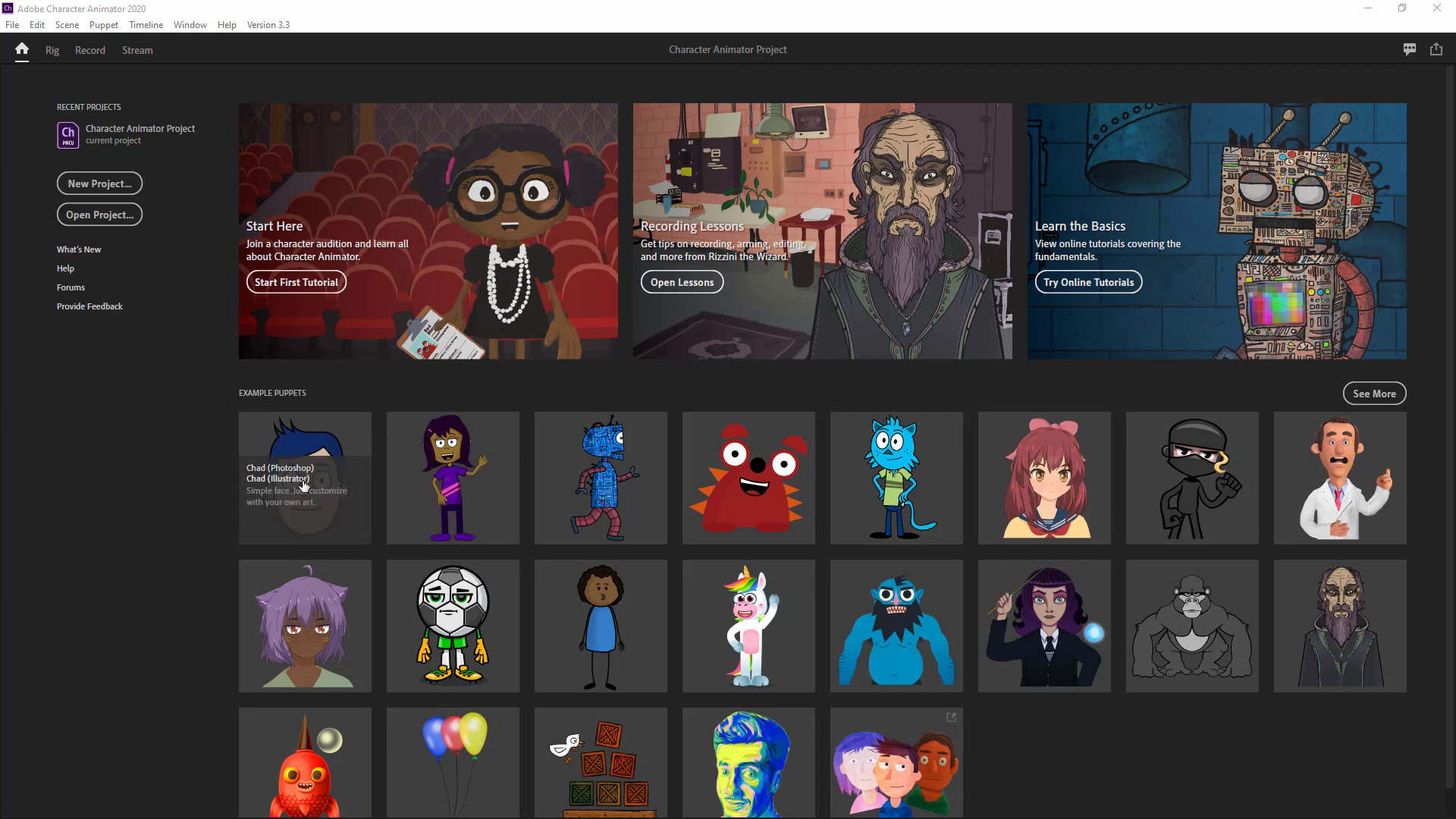
Step: Open the Chad (Illustrator) example puppet and edit its original artwork in Illustrator
click(300, 479)
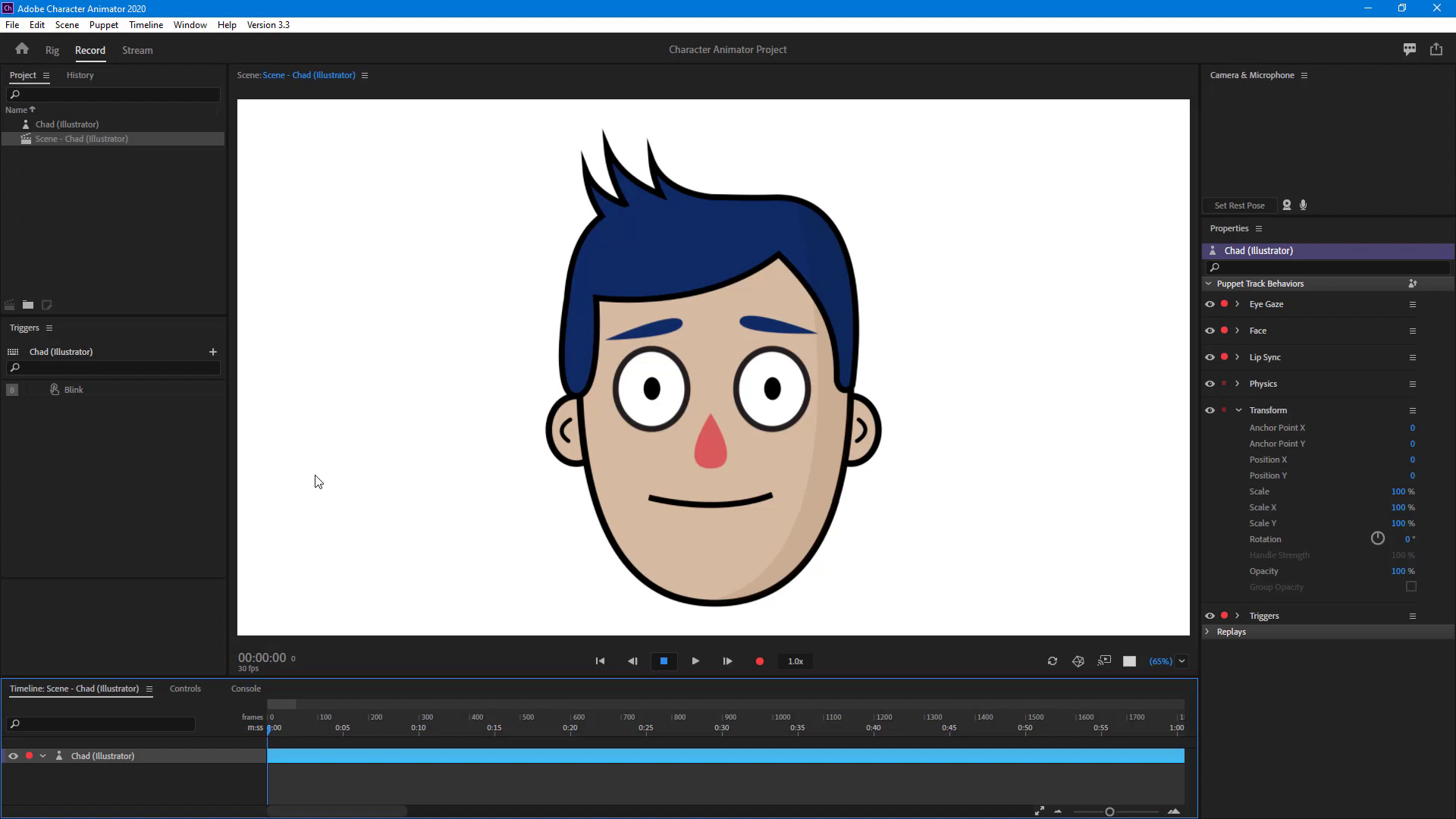
right_click(71, 125)
click(126, 186)
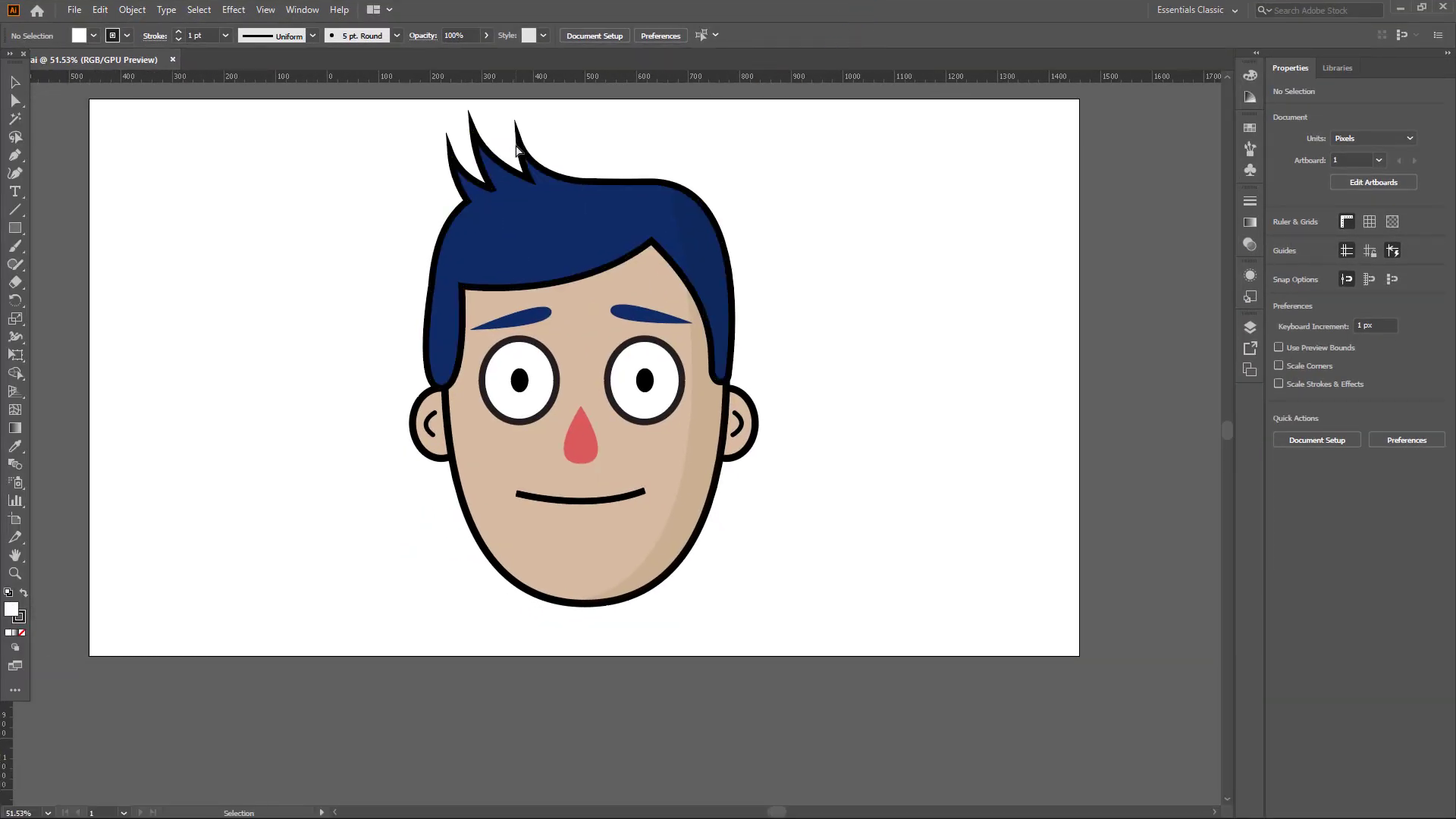
Step: Zoom to show Chad's whole face and display the Layers panel with +Chad and Head
scroll(519, 148, up, 3)
scroll(520, 149, up, 2)
scroll(585, 205, down, 6)
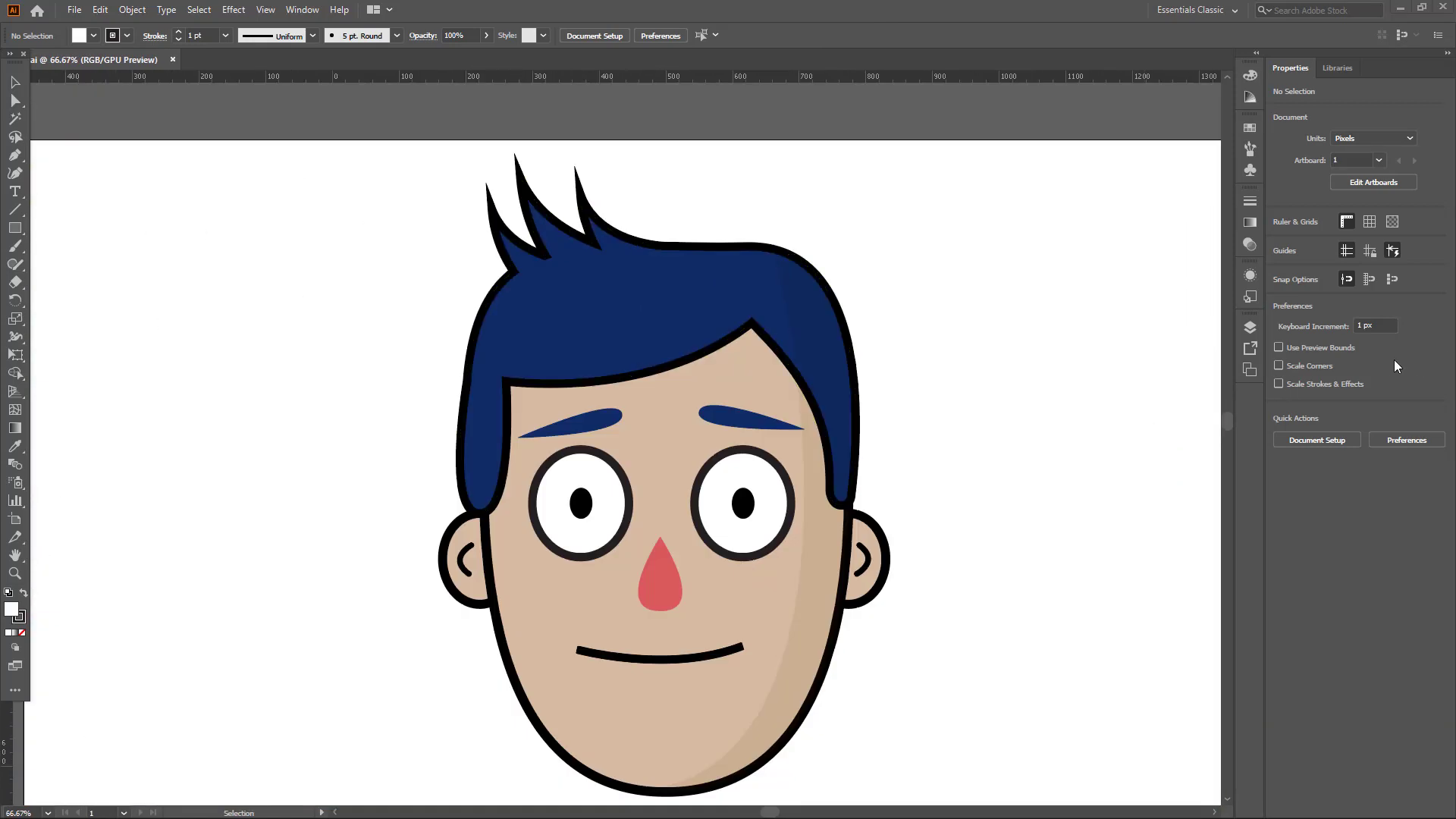
click(1254, 330)
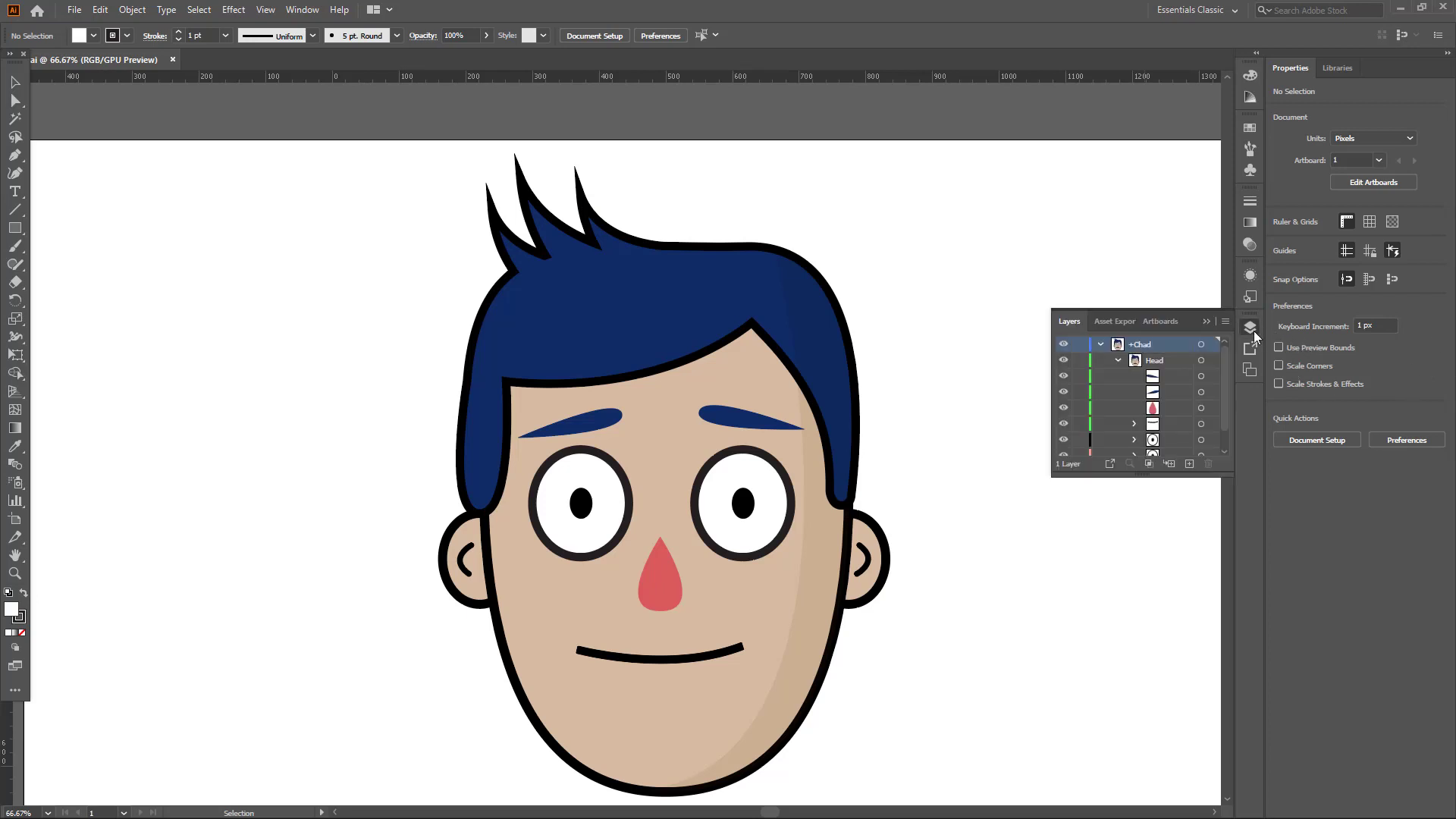
Step: Select the Head layer and toggle its visibility off and back on
click(1157, 361)
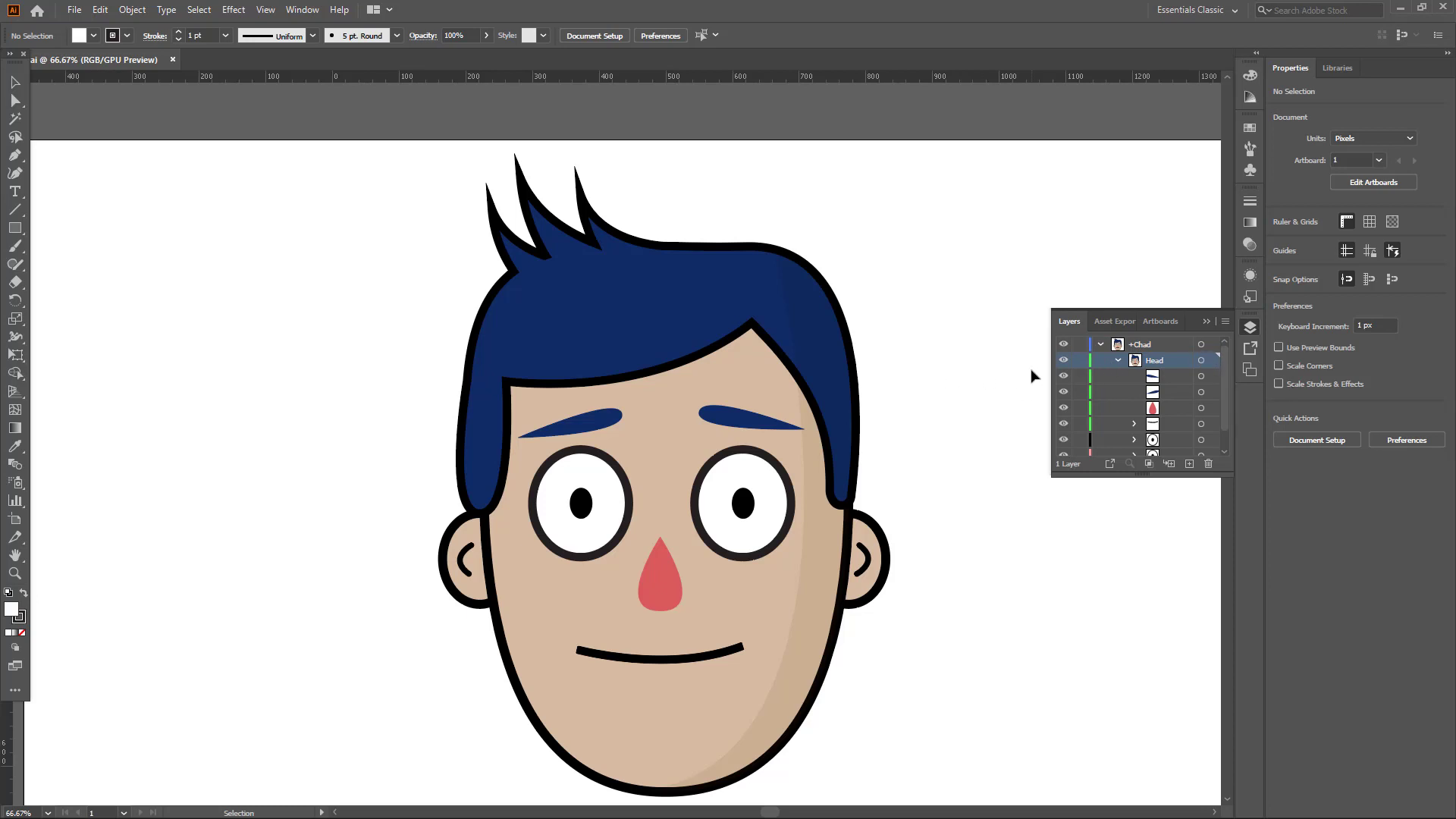
click(1063, 361)
click(1063, 361)
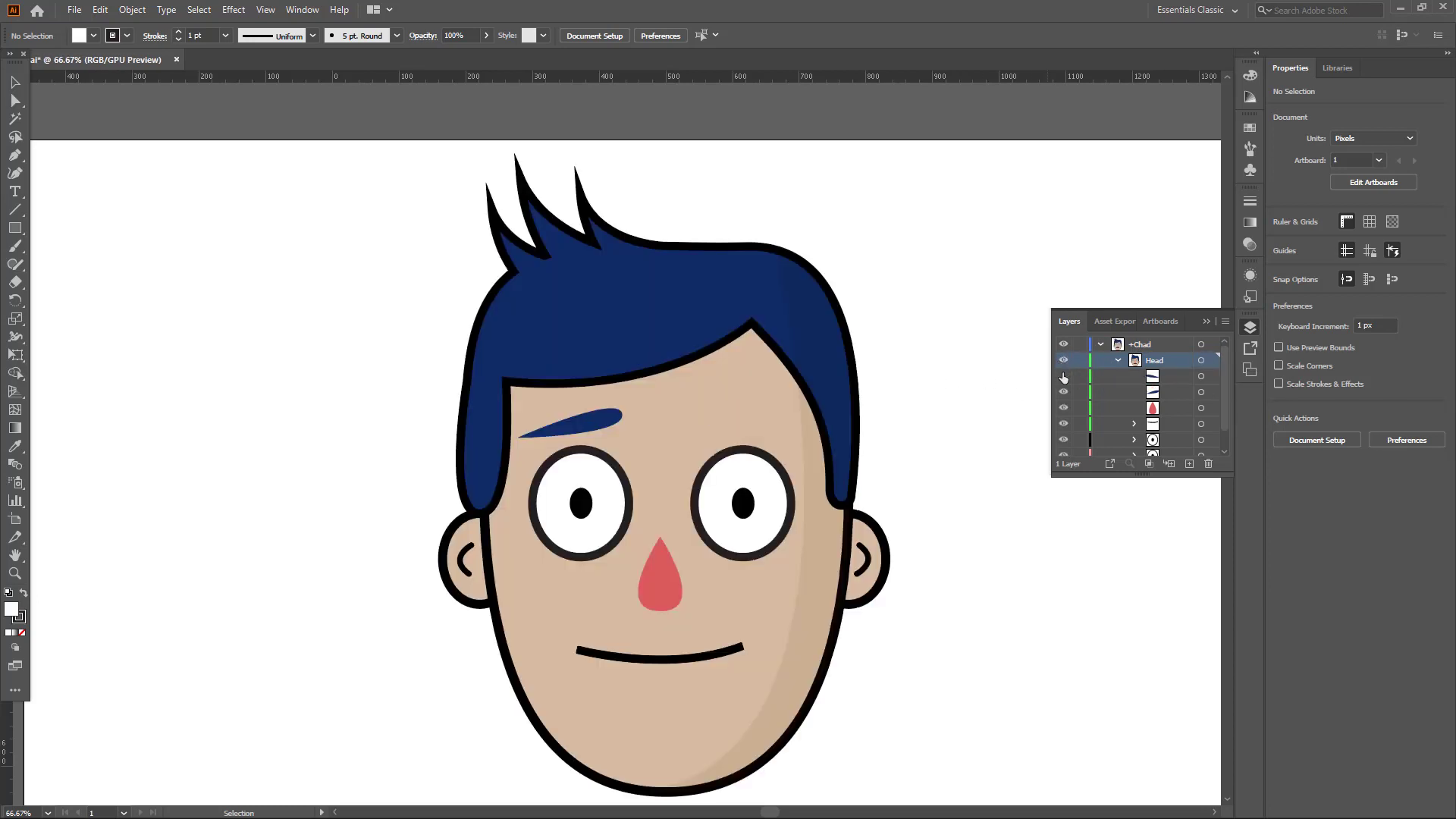
Step: Expand +Mouth, enlarge the Layers panel to list all its sublayers, and select Face
scroll(1066, 375, down, 1)
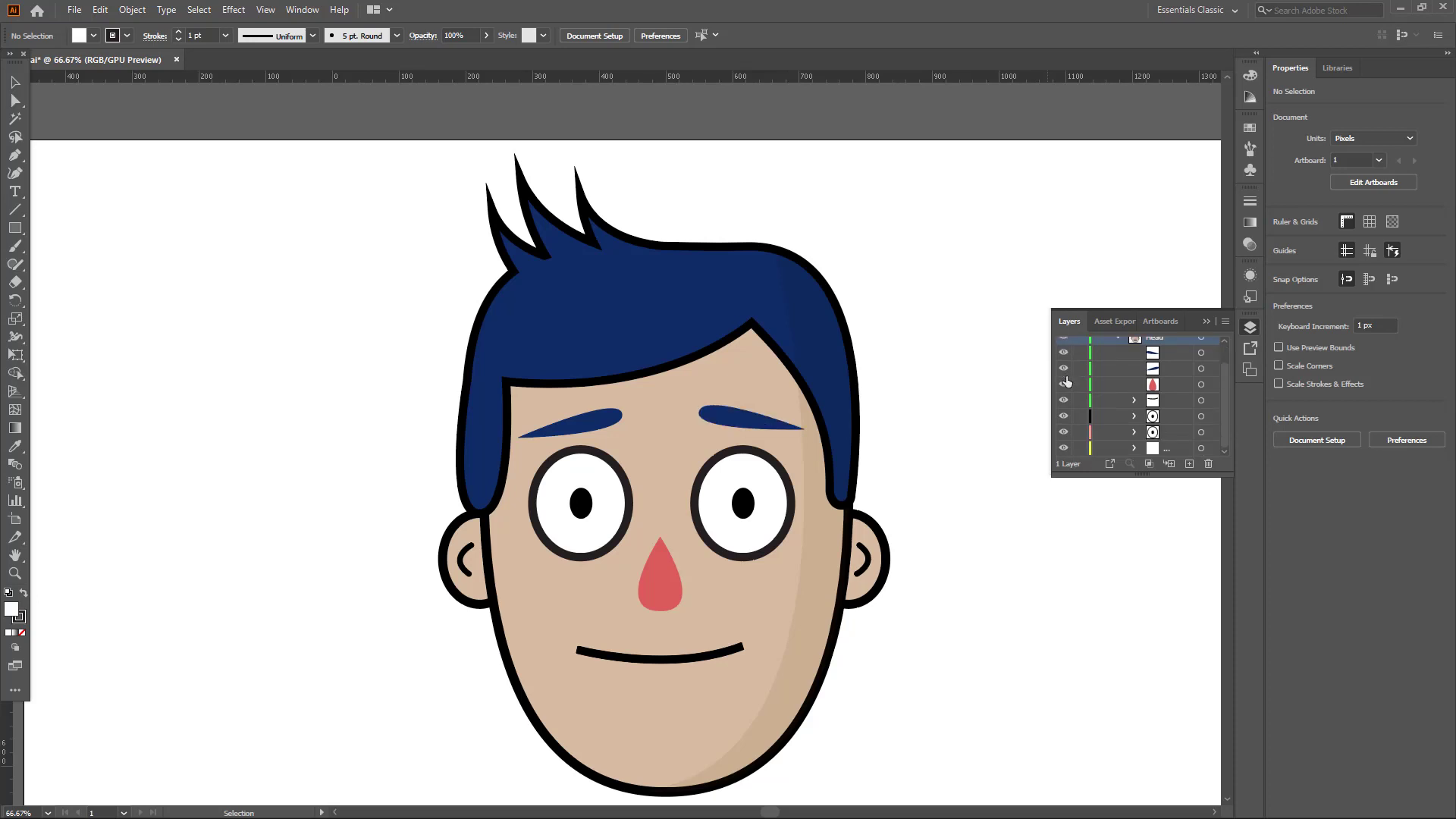
click(1134, 401)
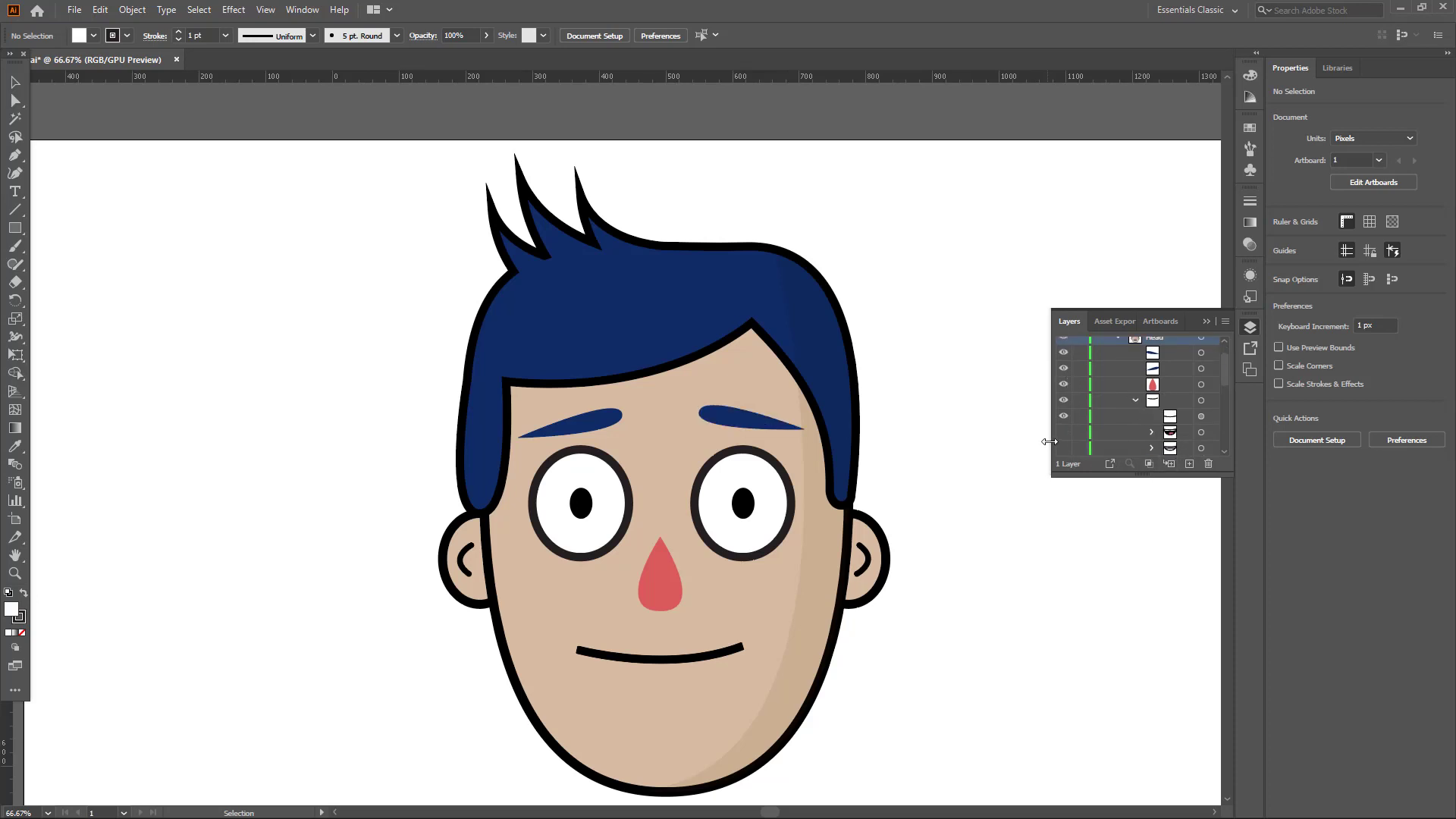
drag(1050, 441, 722, 442)
drag(878, 480, 896, 661)
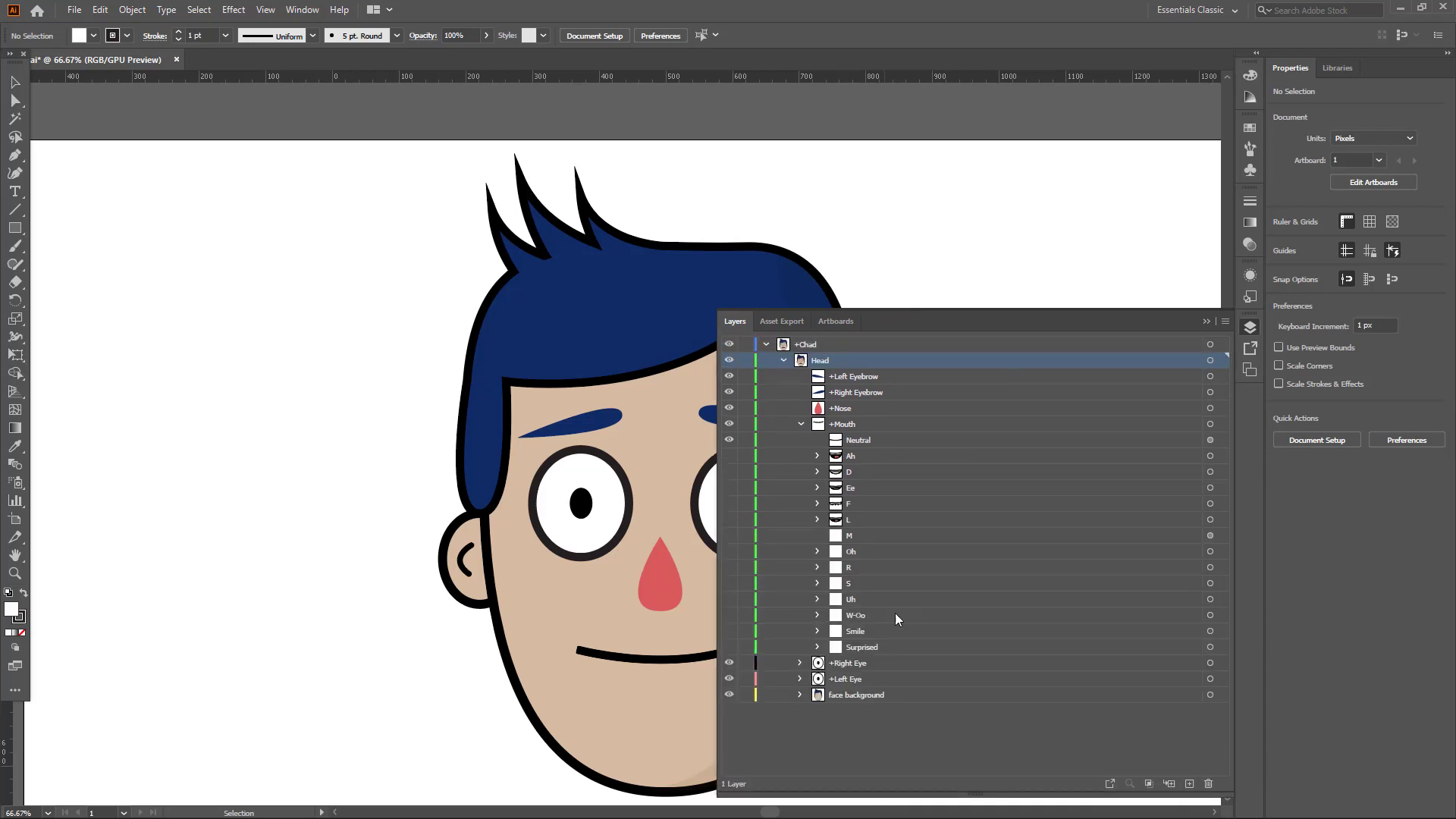
click(848, 426)
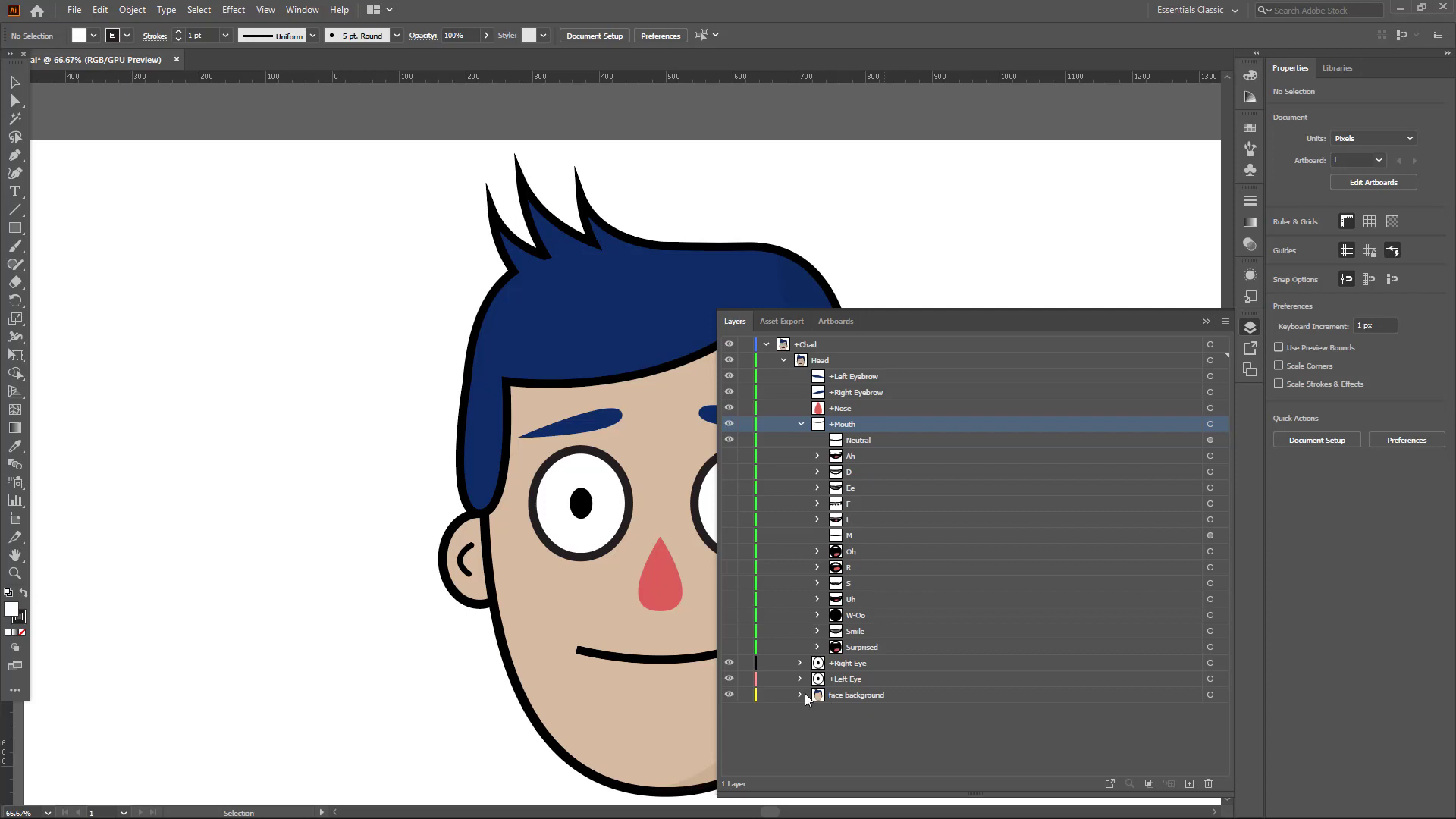
click(852, 694)
Step: Change Chad's hair fill from blue to red #C1527C
click(651, 351)
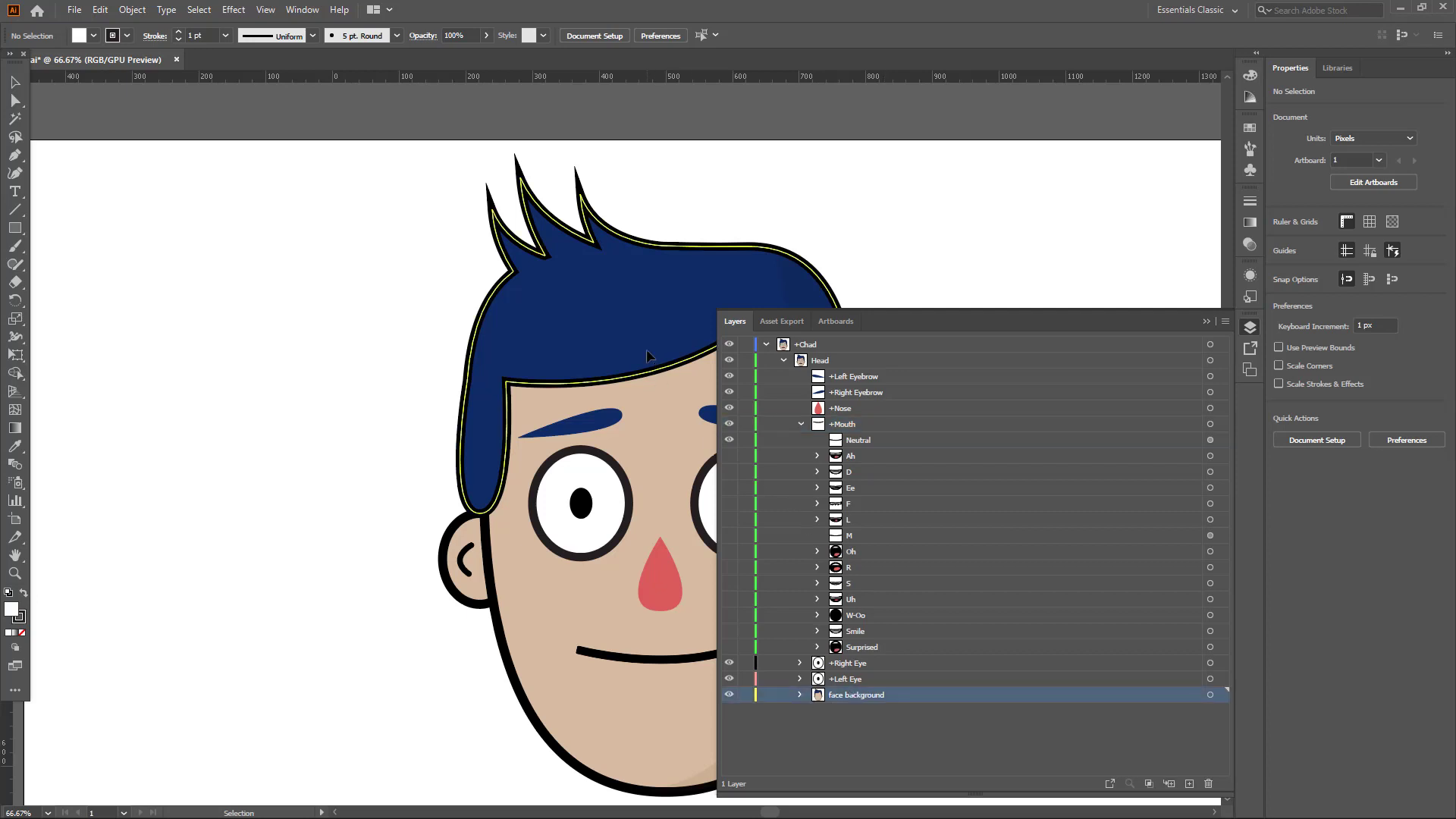
double_click(10, 609)
text(527AC1)
click(748, 325)
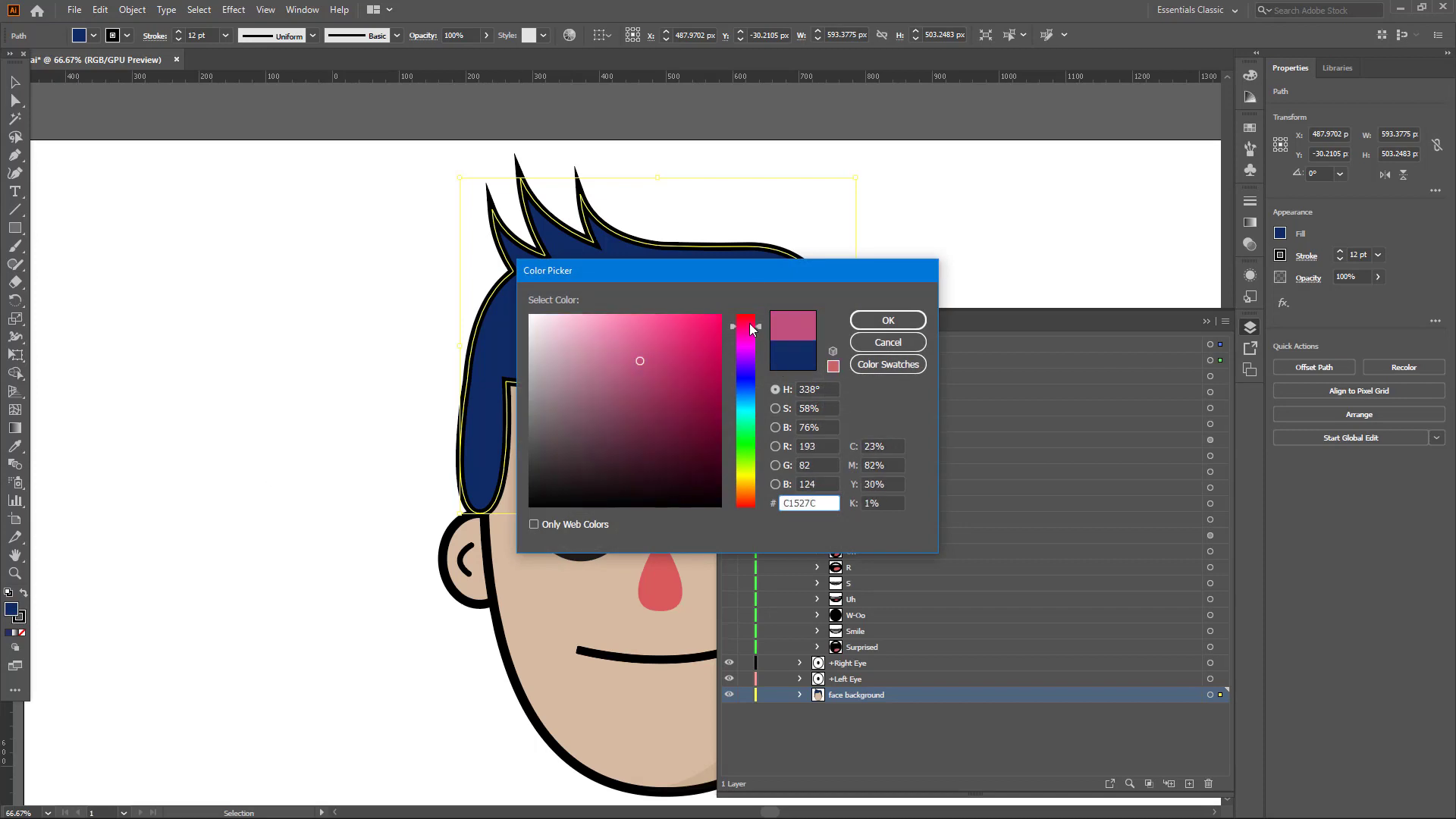
click(887, 321)
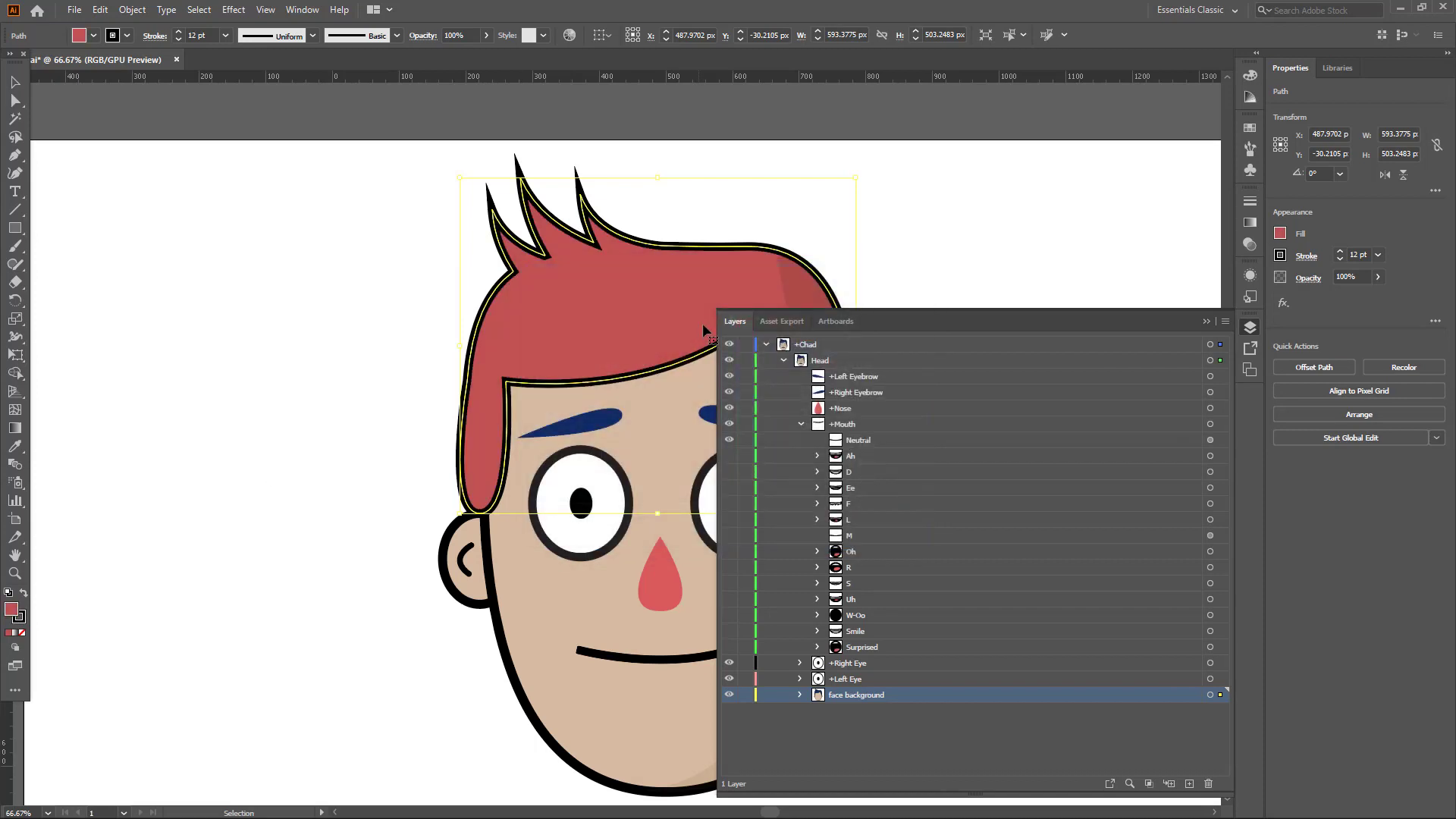
click(757, 227)
Step: Save the artwork, accepting the legacy-format warning, and close Illustrator
key(ctrl+s)
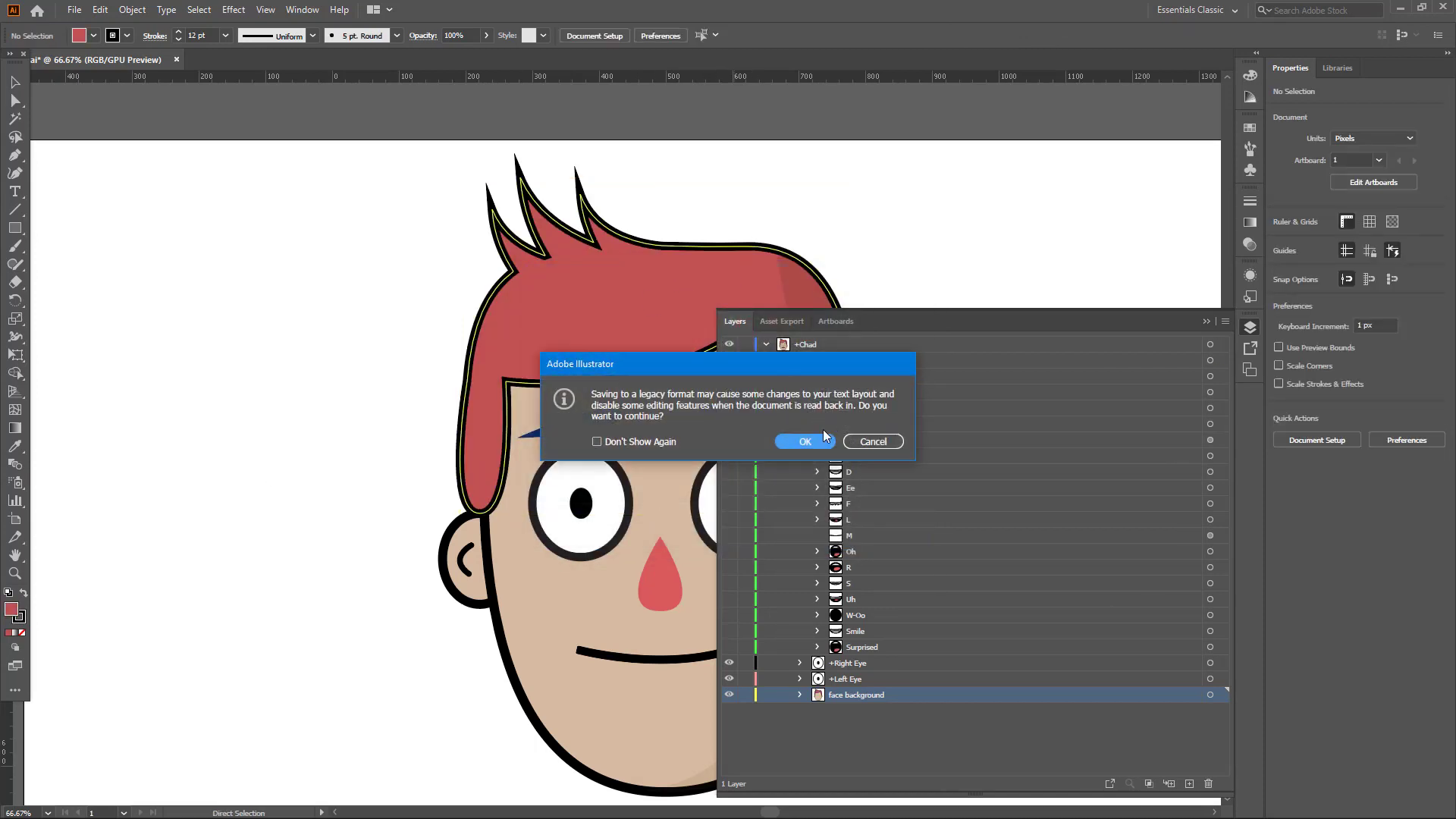
click(804, 441)
drag(990, 10, 767, 286)
click(1185, 276)
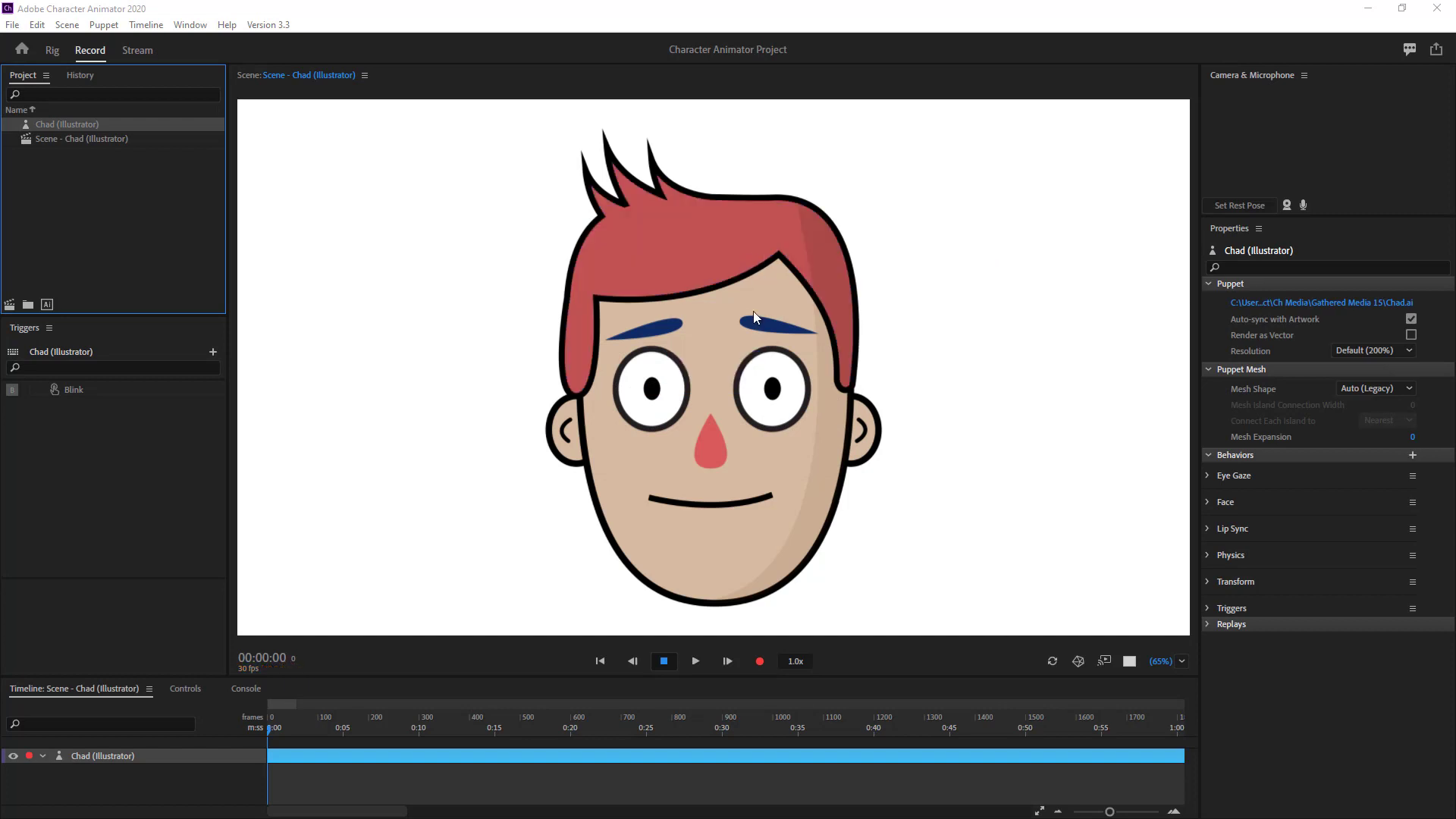
Step: Switch Chad's scene to Rig, return Home, and open the Ninja example puppet
click(53, 51)
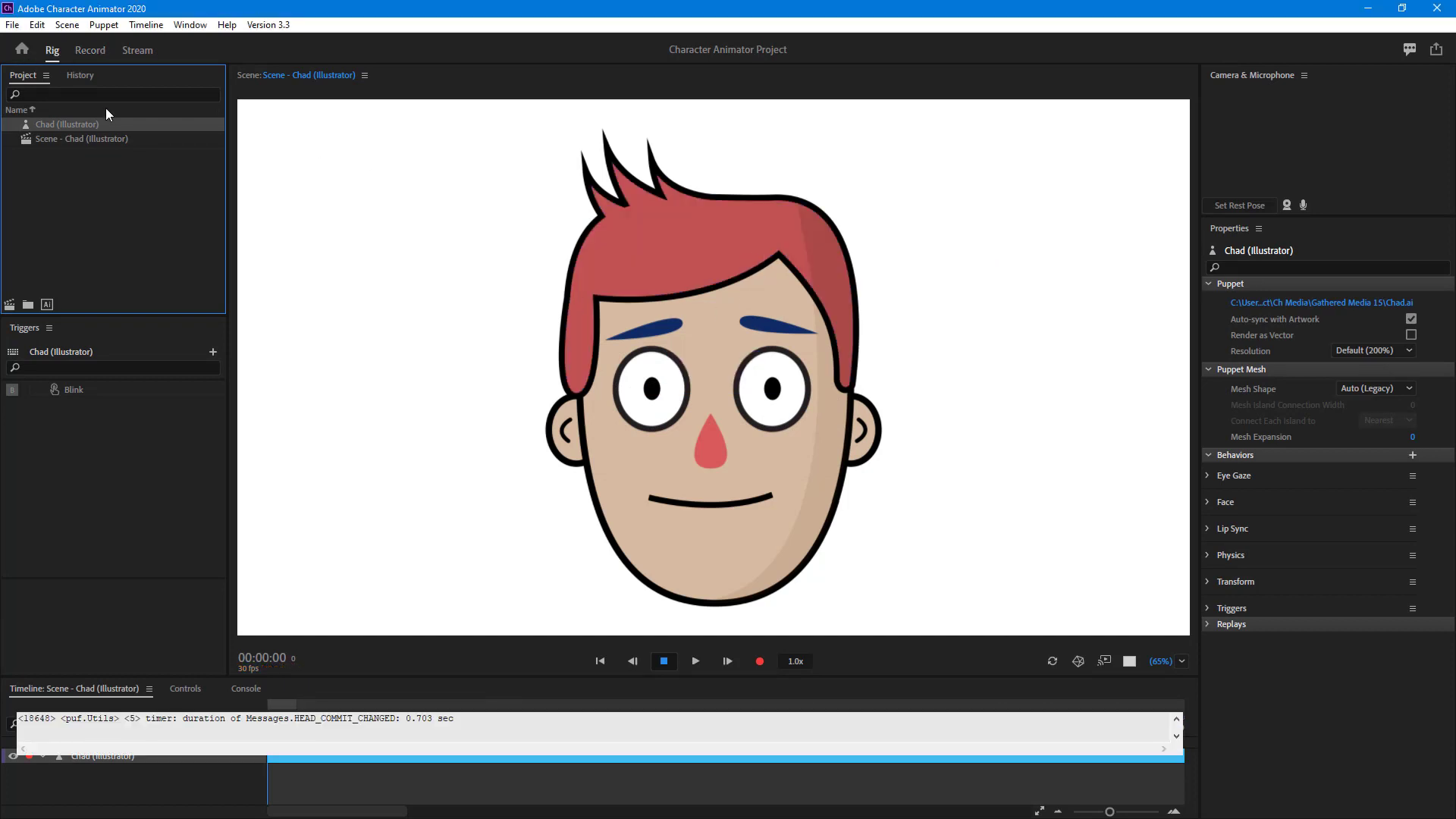
click(21, 49)
mouse_move(452, 474)
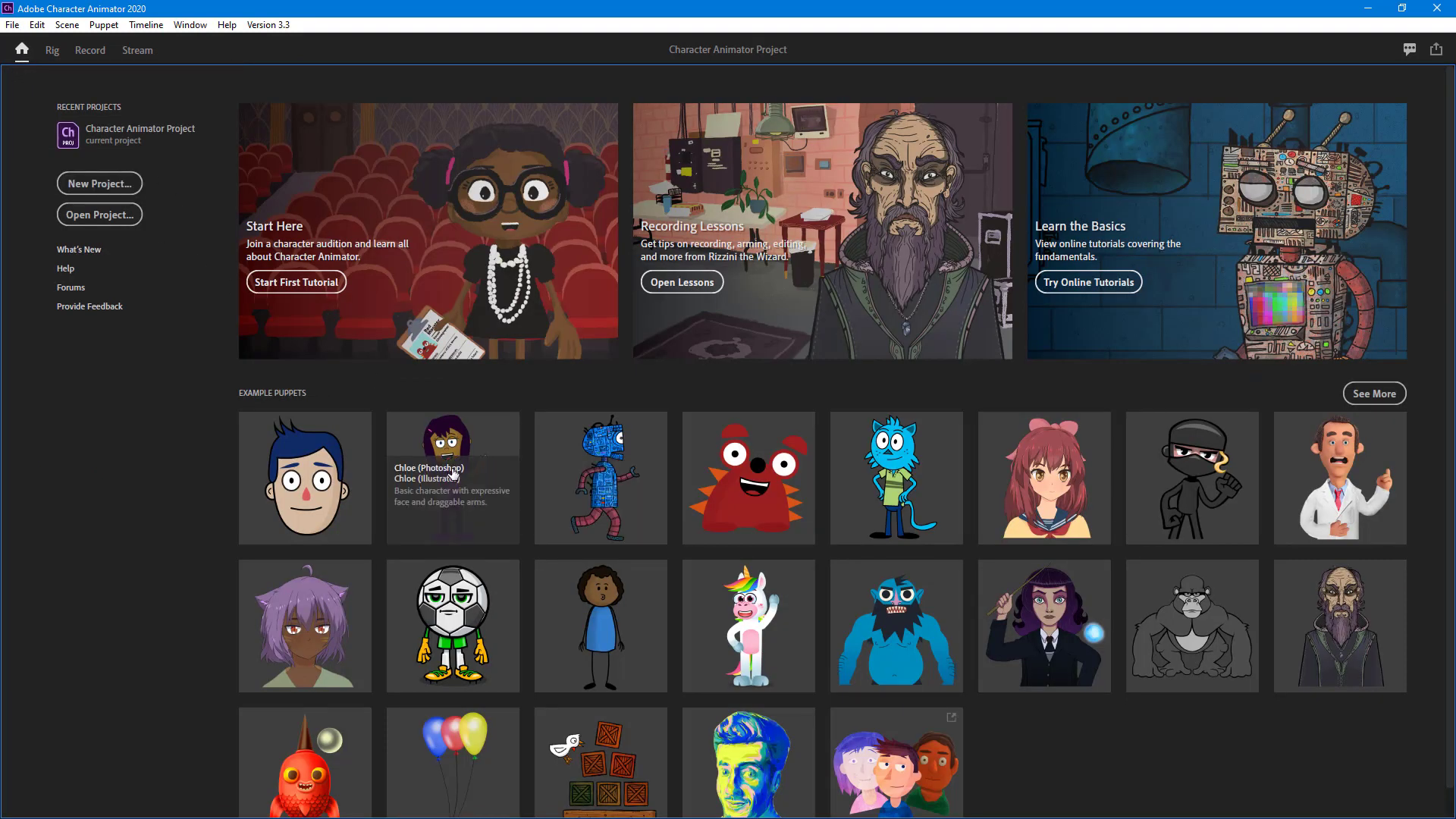
mouse_move(1176, 485)
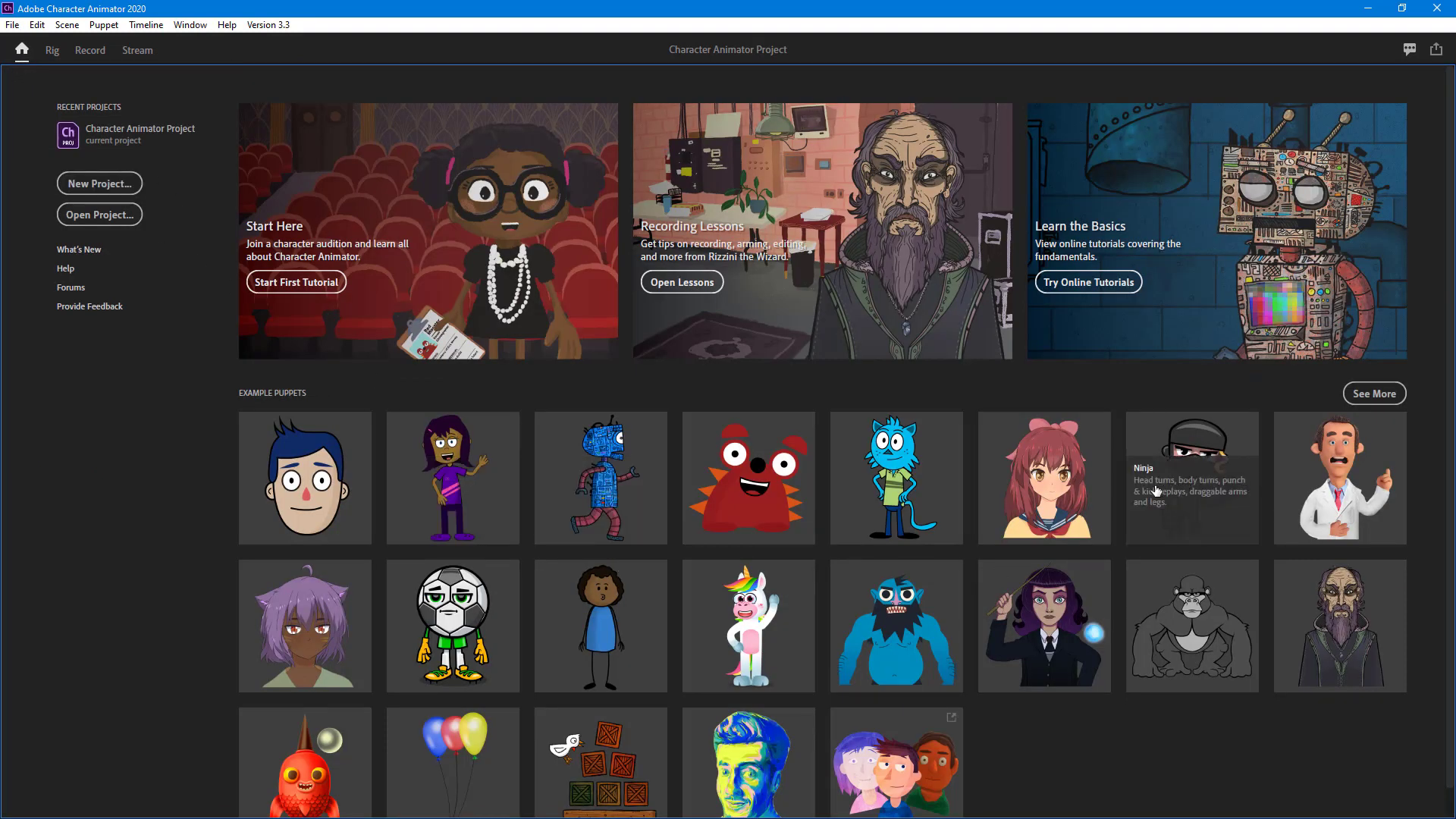
click(1222, 469)
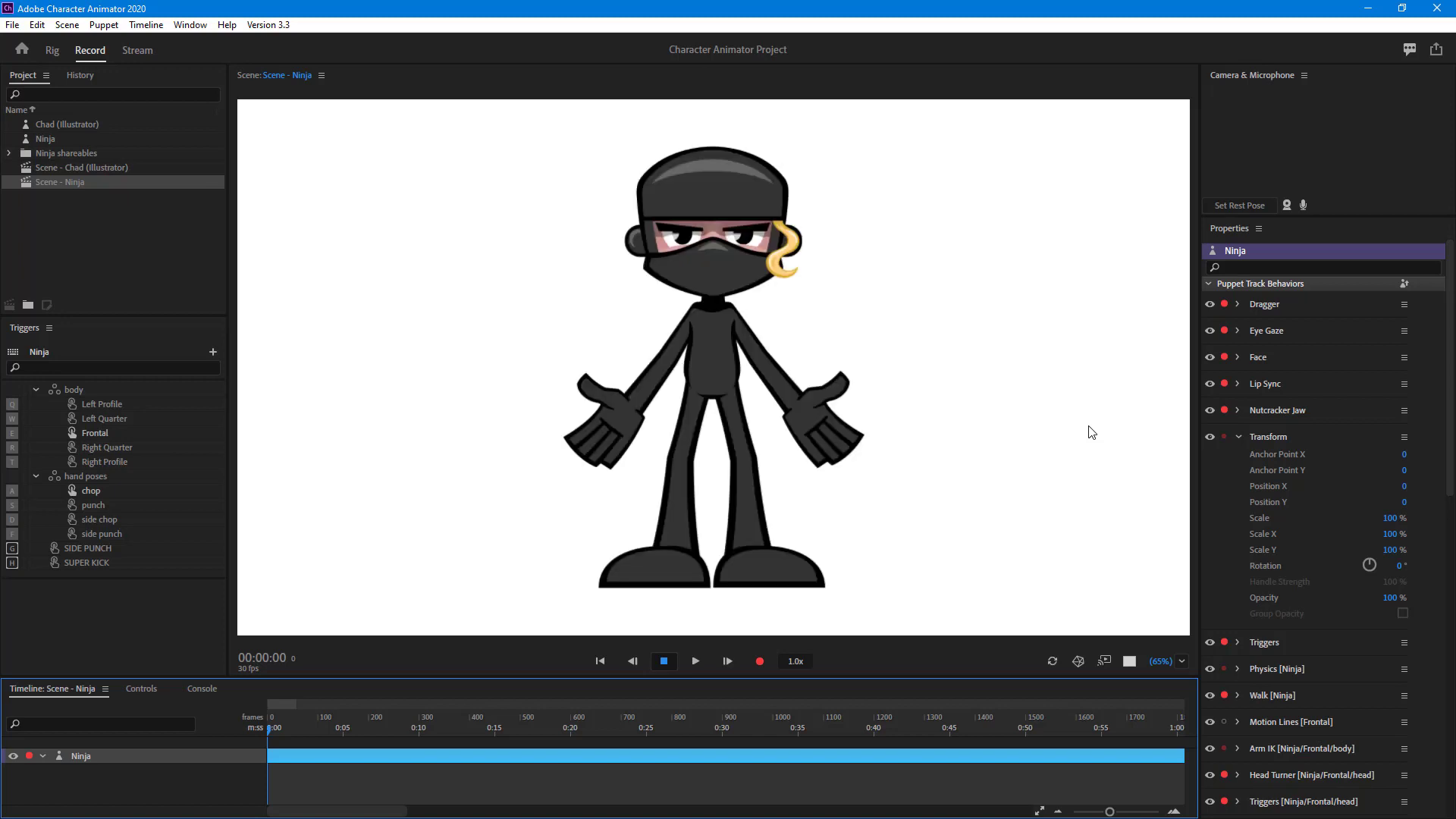
Step: Select Ninja in the Project panel and use Edit Original to open it in Illustrator
click(53, 138)
right_click(52, 139)
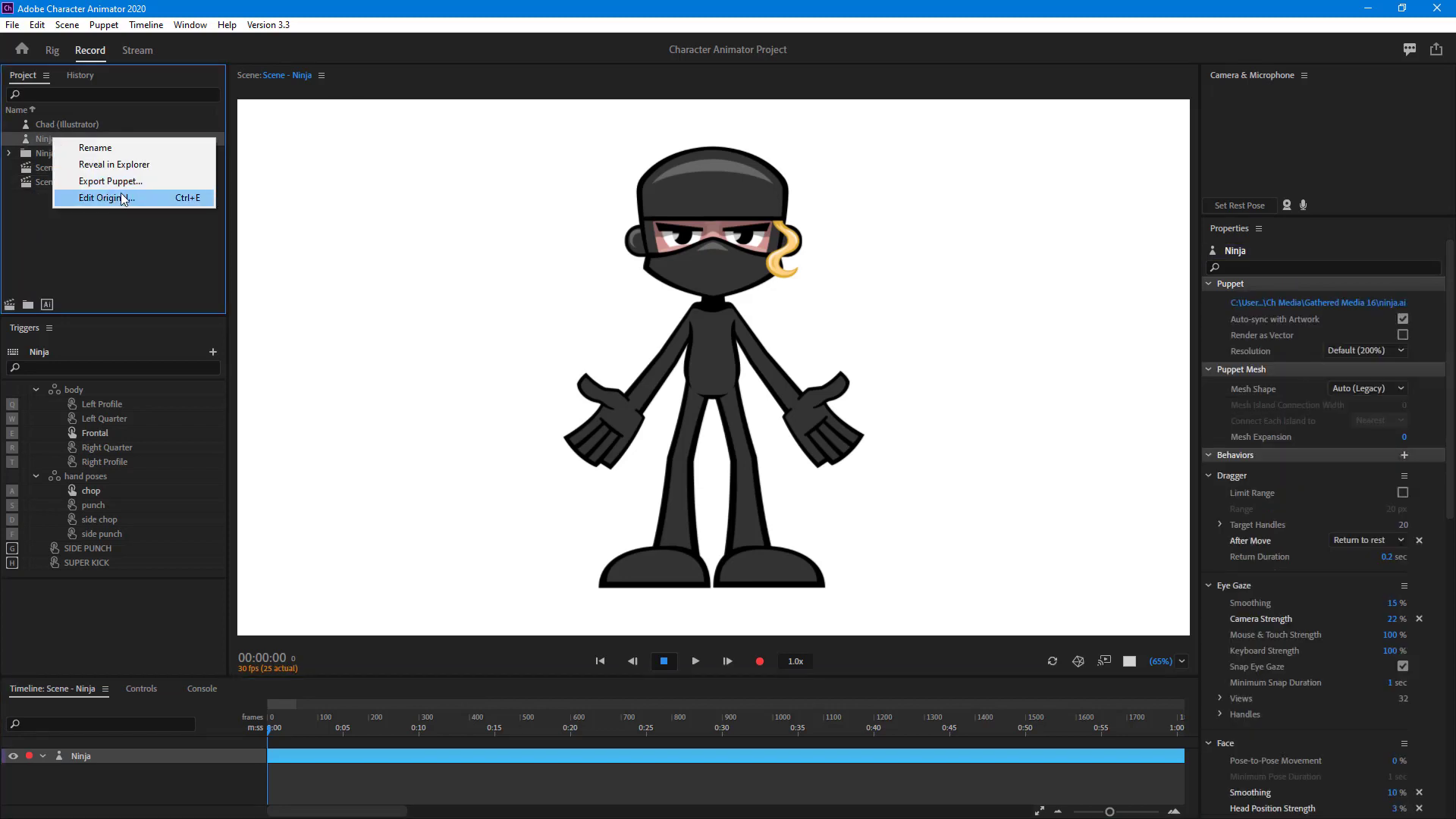
click(122, 199)
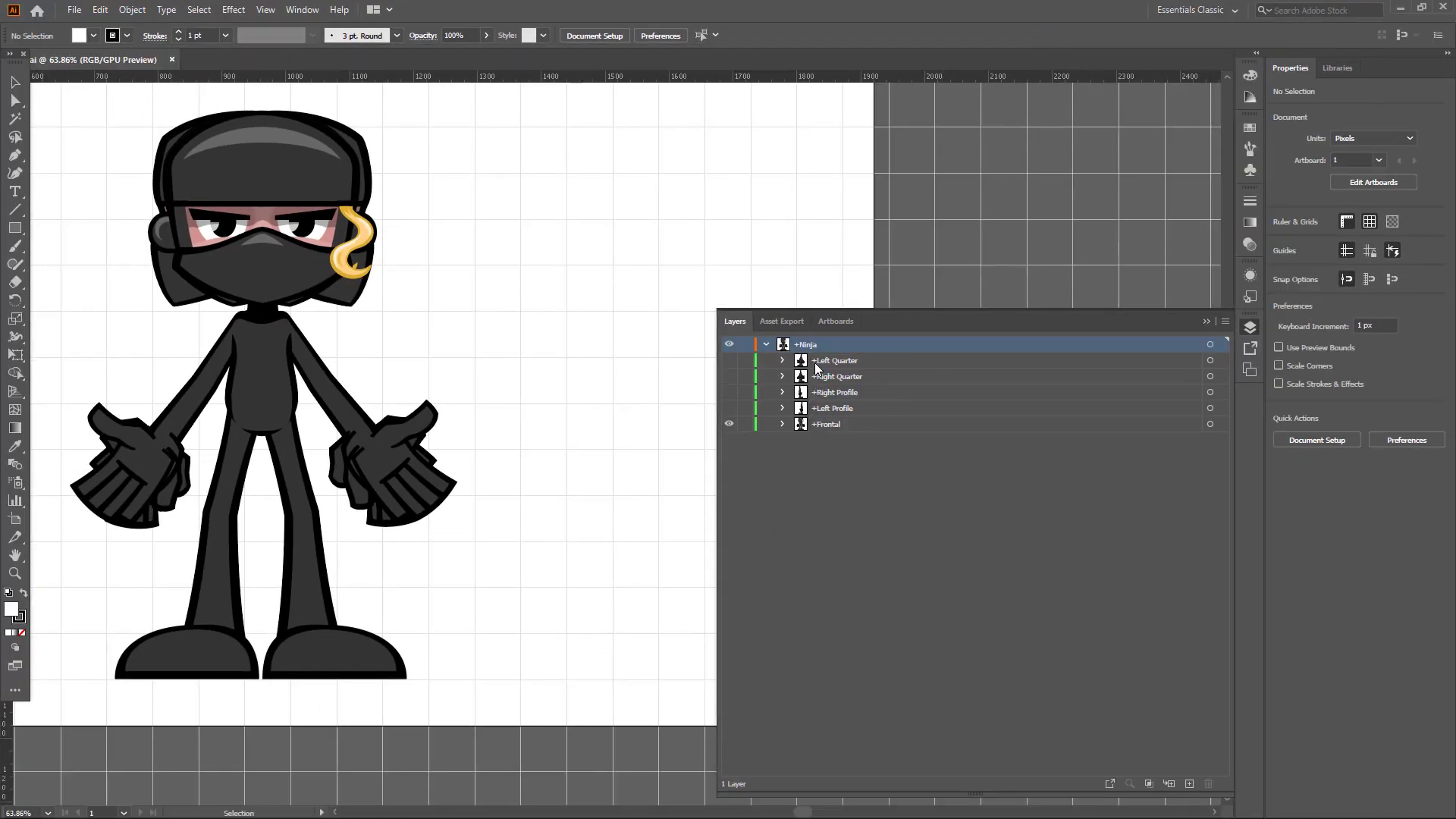
Step: Select the Left Quarter, Right Quarter, Right Profile and Left Profile view groups in turn
click(833, 361)
click(836, 375)
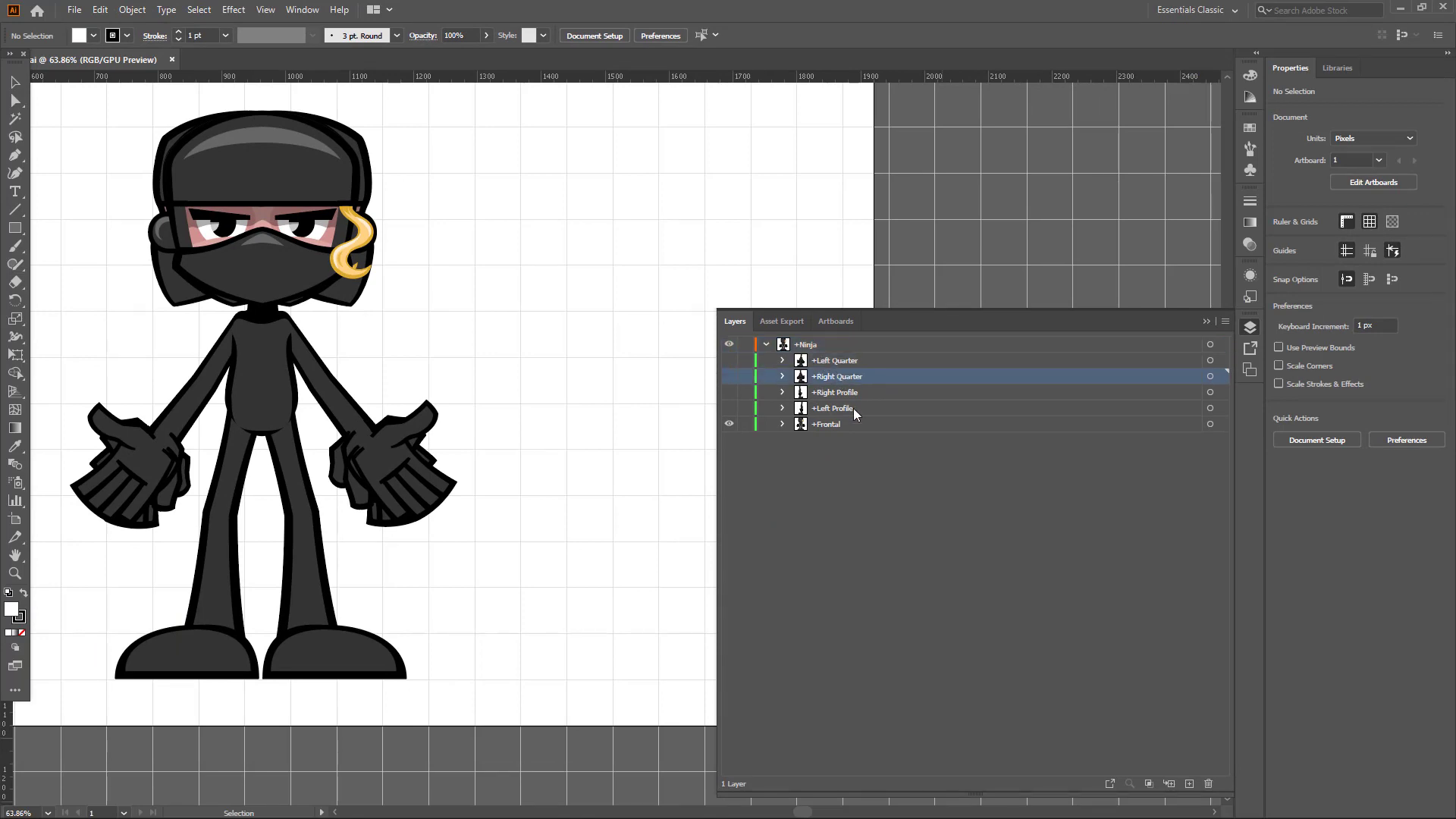
click(853, 393)
click(850, 408)
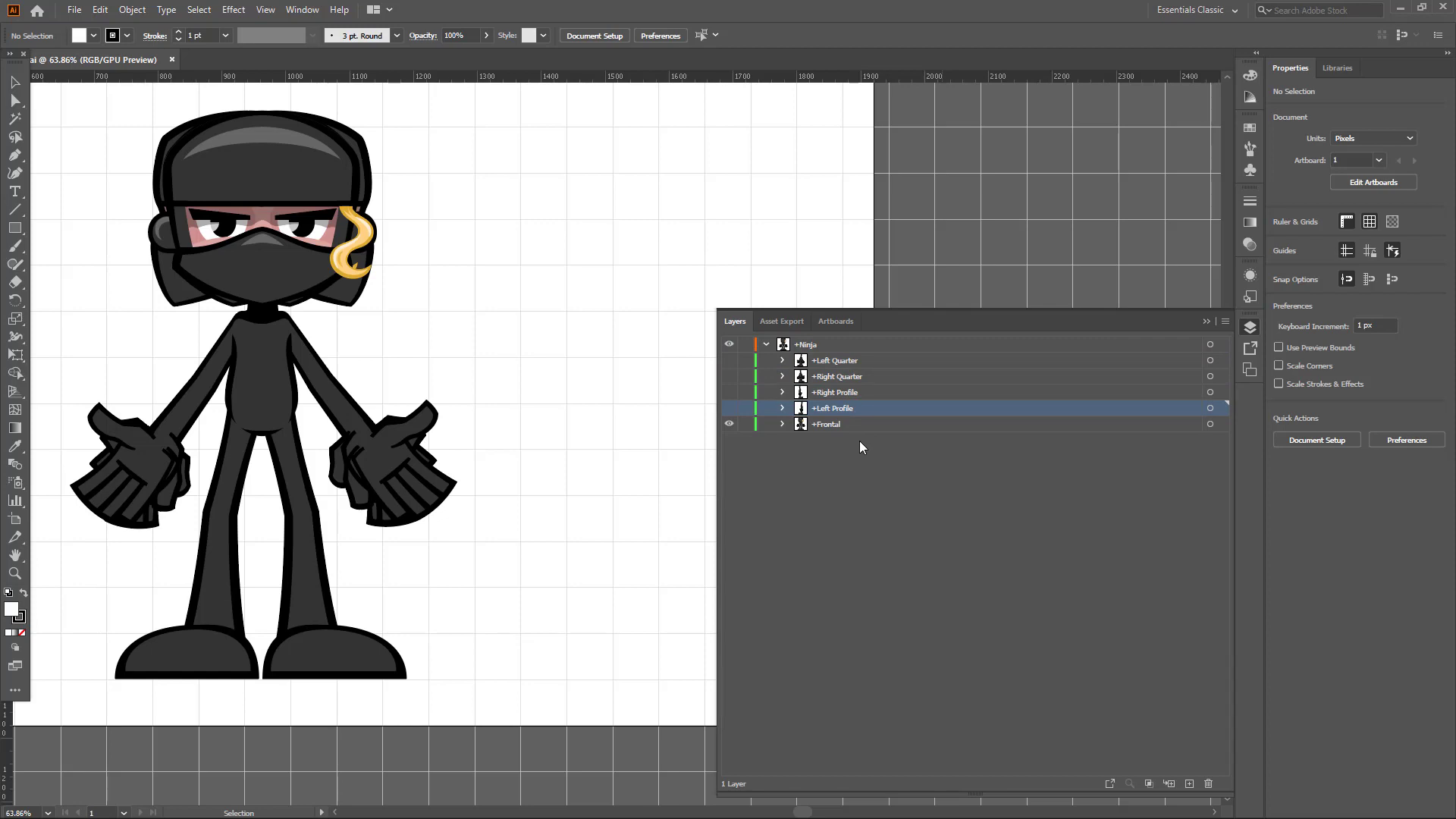
Step: Show each view alone in turn: Left Quarter, Right Quarter, Right Profile, Left Profile, Frontal
click(729, 361)
click(729, 424)
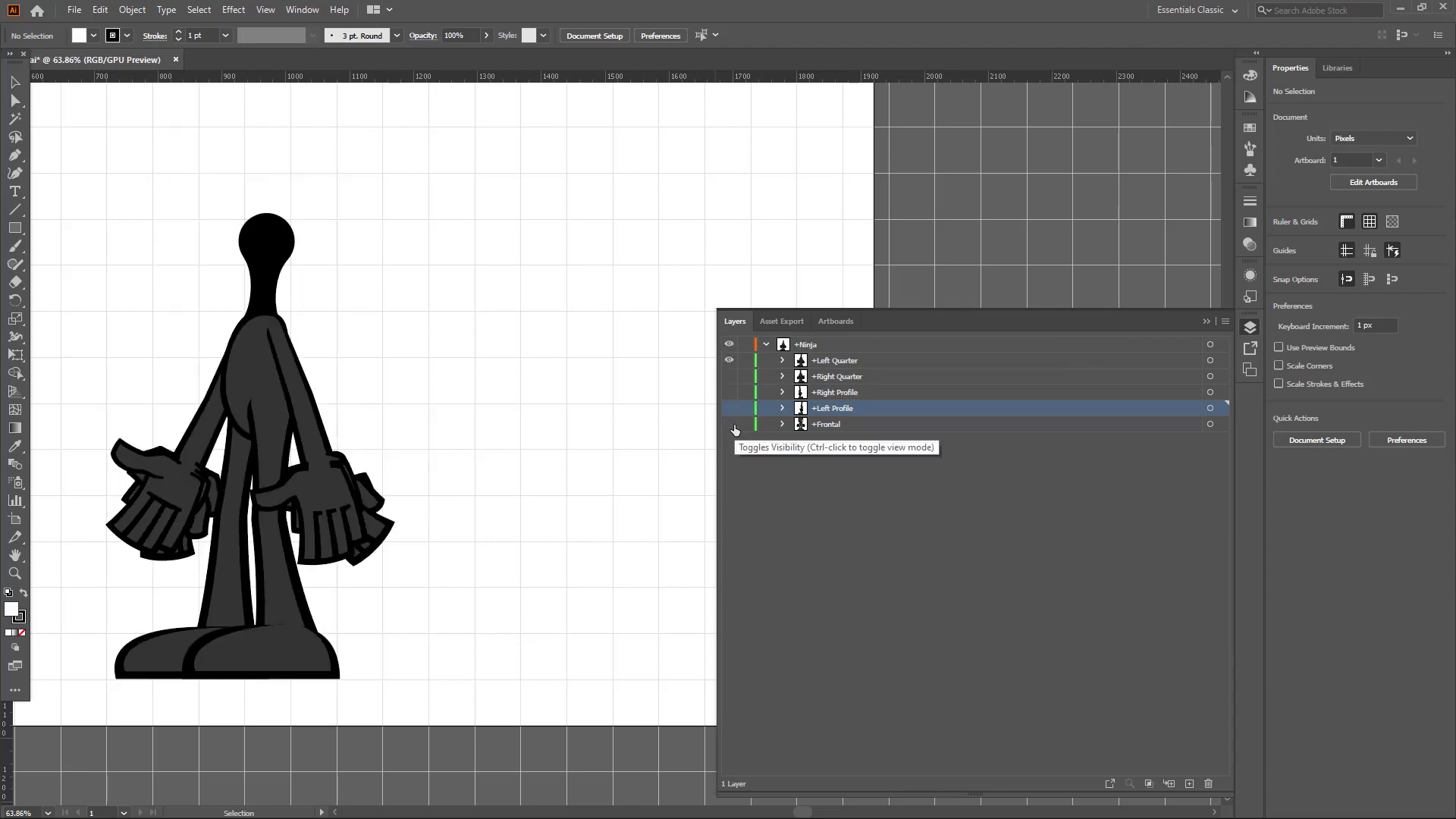
click(730, 362)
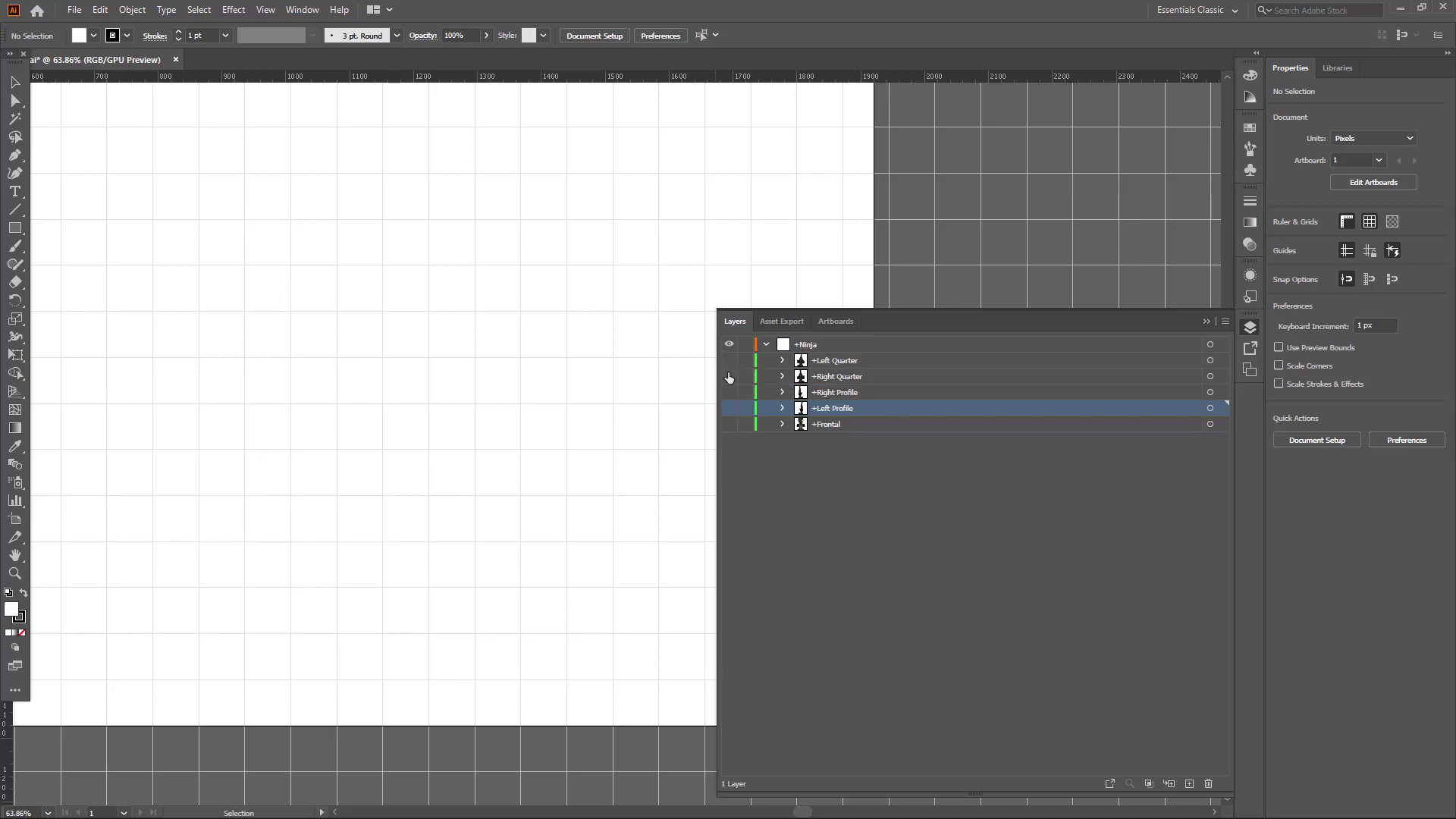
click(729, 377)
click(729, 377)
click(729, 392)
click(730, 392)
click(730, 408)
click(730, 408)
click(731, 424)
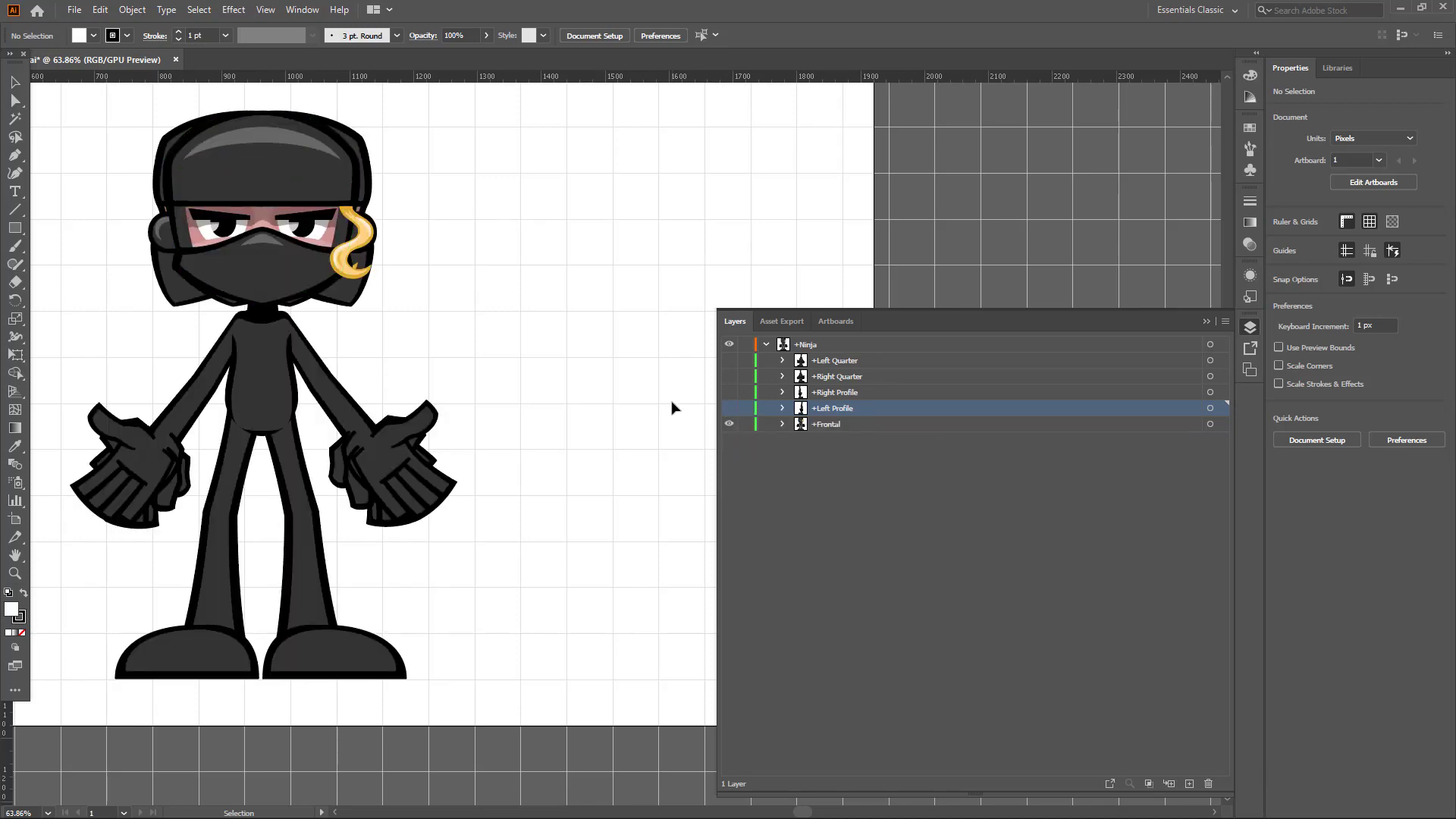
Step: Leave only the Left Quarter view visible and expand its group to show Body
click(729, 424)
click(730, 360)
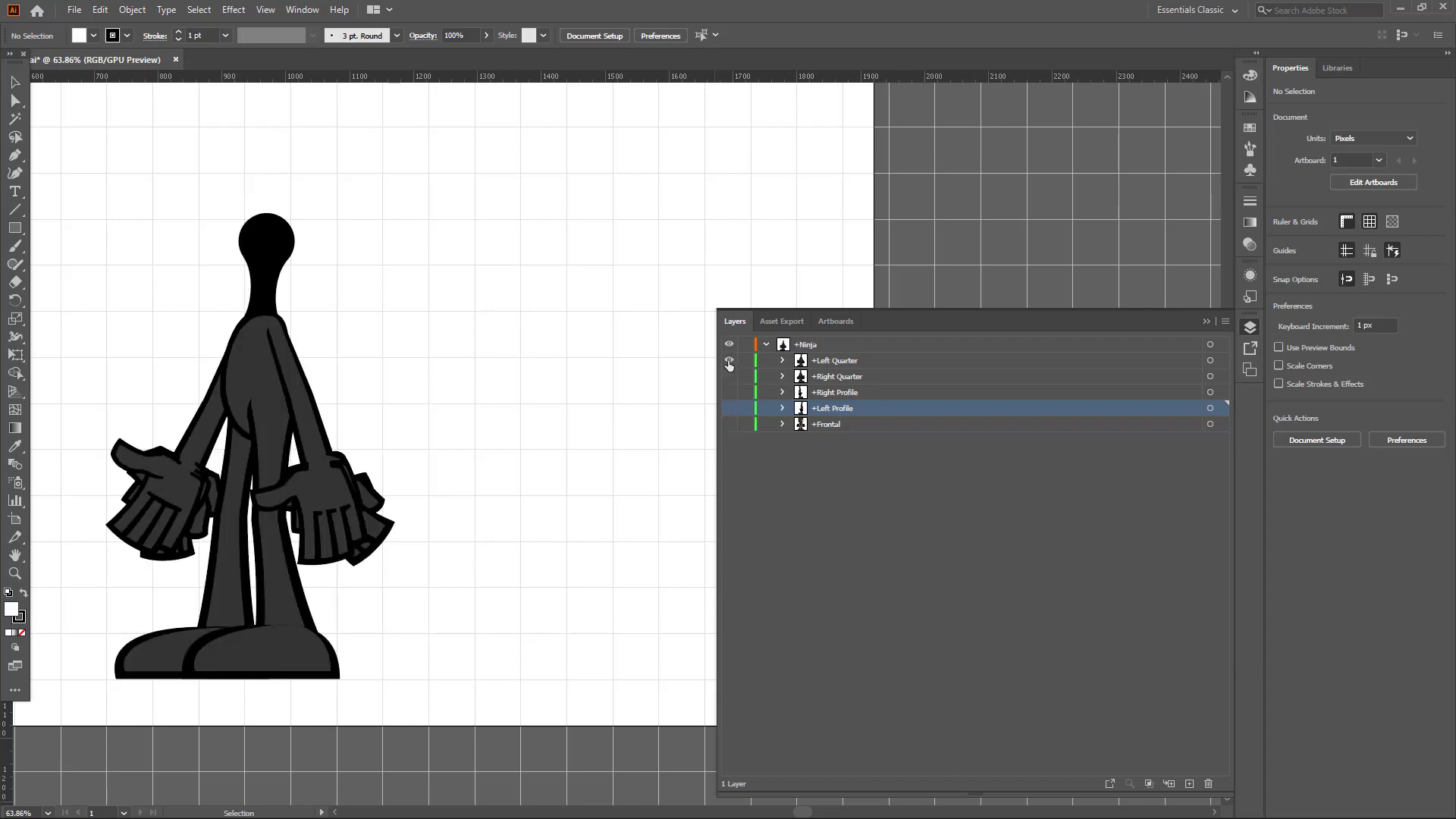
click(730, 361)
click(730, 376)
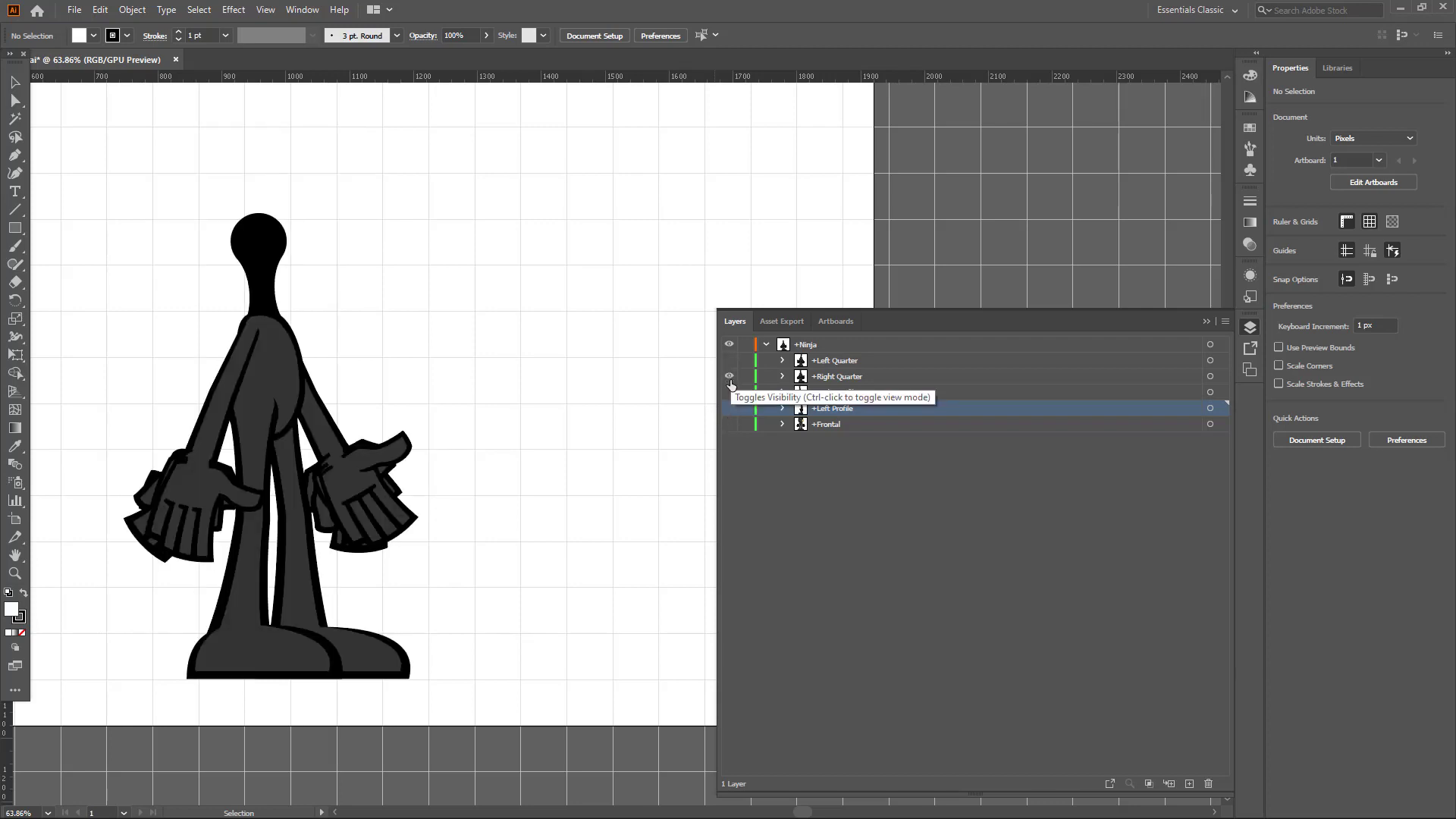
click(730, 377)
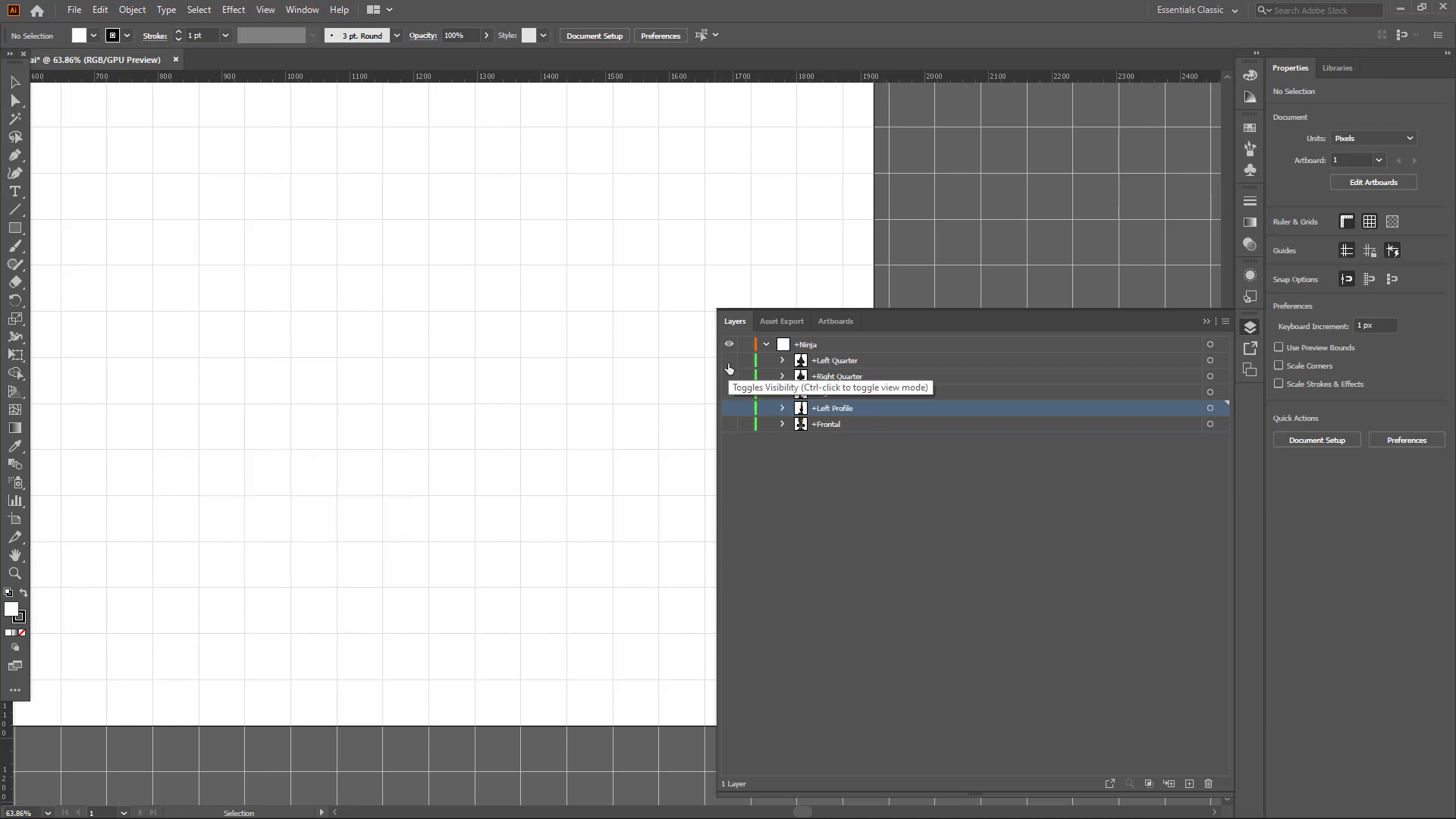
click(729, 361)
click(783, 360)
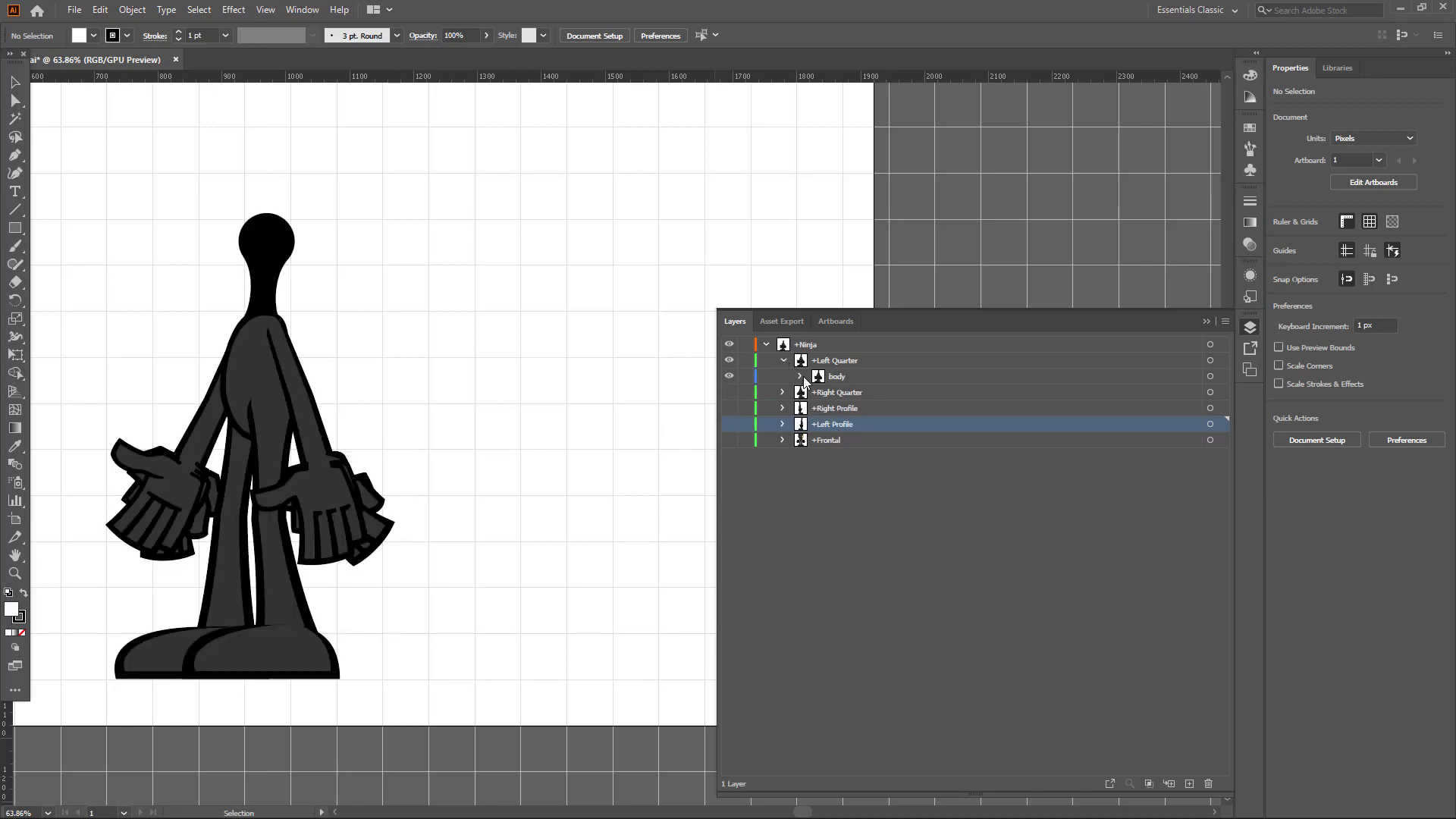
Step: Expand the body sublayer and check the Left Leg and chop hand pose by toggling visibility
click(801, 376)
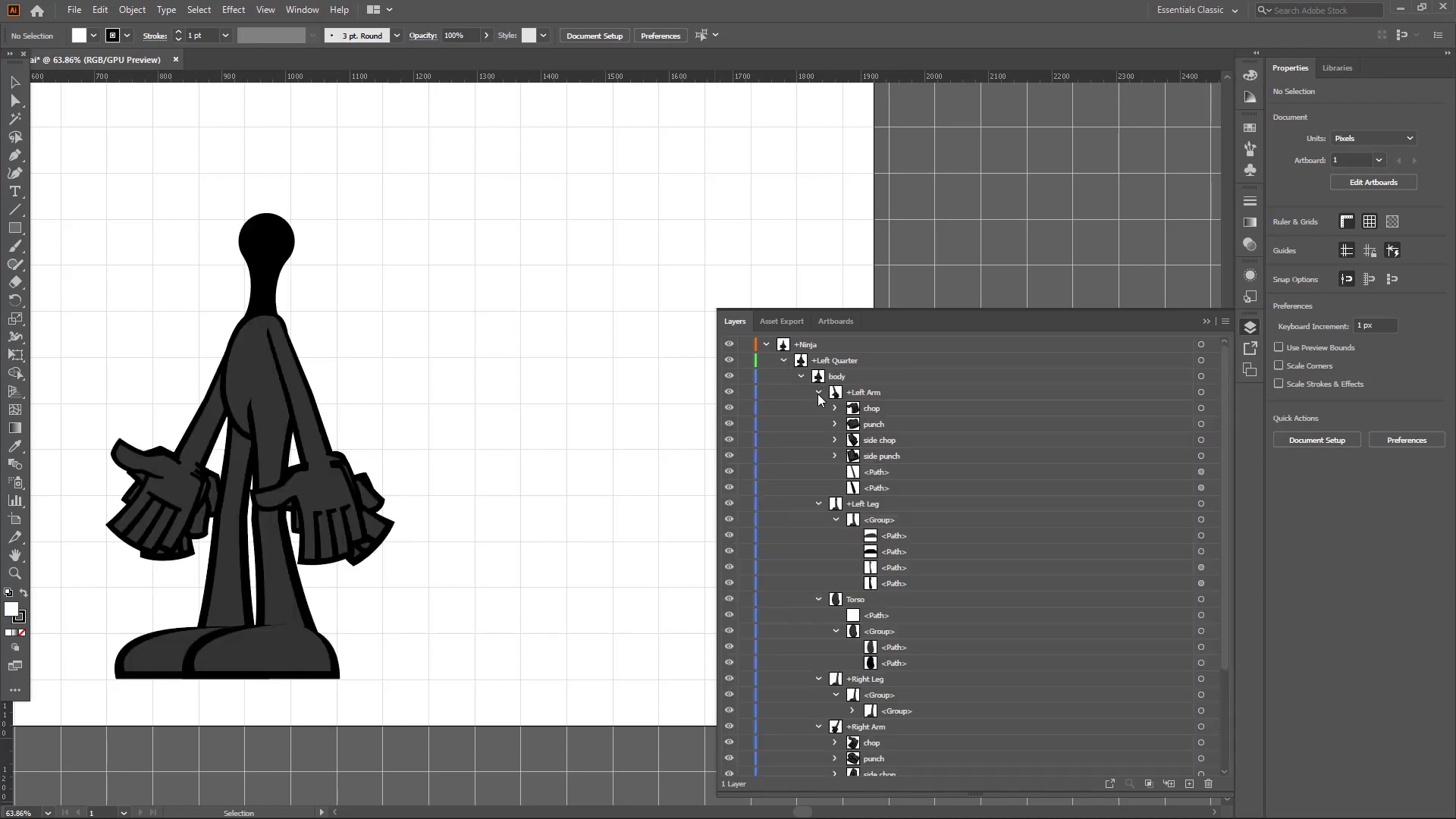
scroll(899, 491, down, 1)
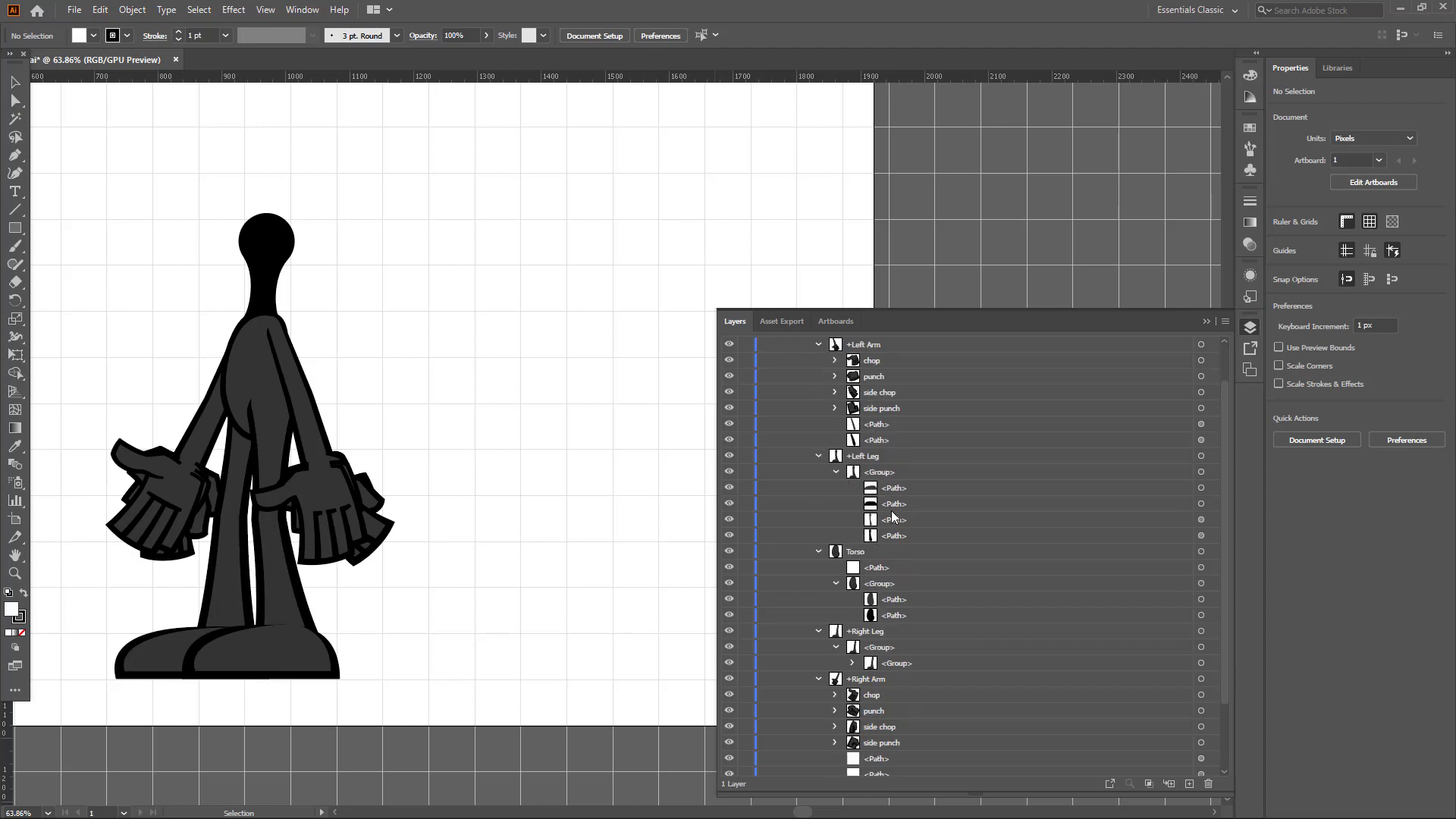
click(730, 456)
click(731, 456)
scroll(734, 470, down, 2)
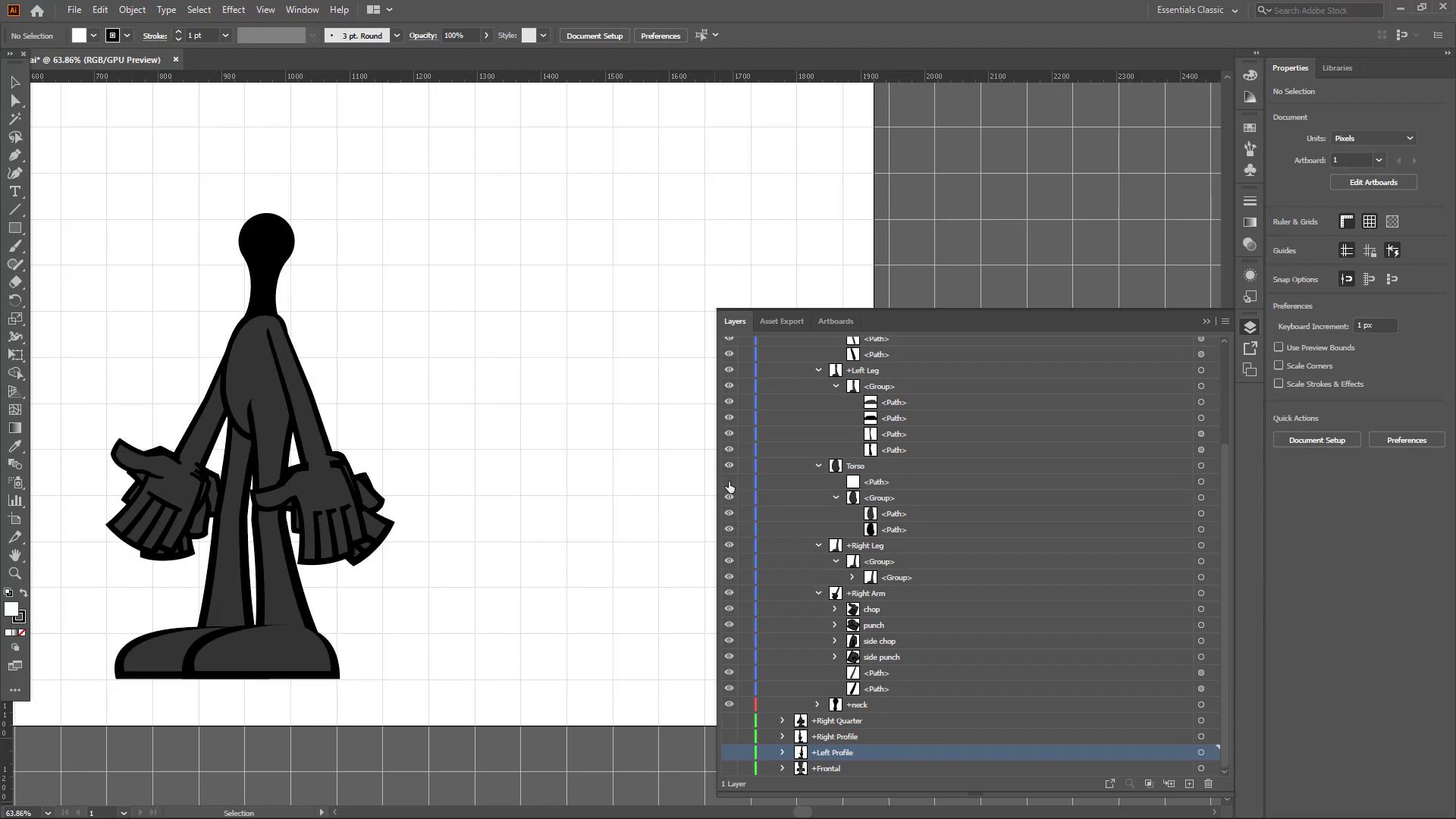
click(732, 611)
click(731, 611)
Step: Toggle visibility of a Torso path and a Left Leg path to identify them
scroll(917, 470, up, 3)
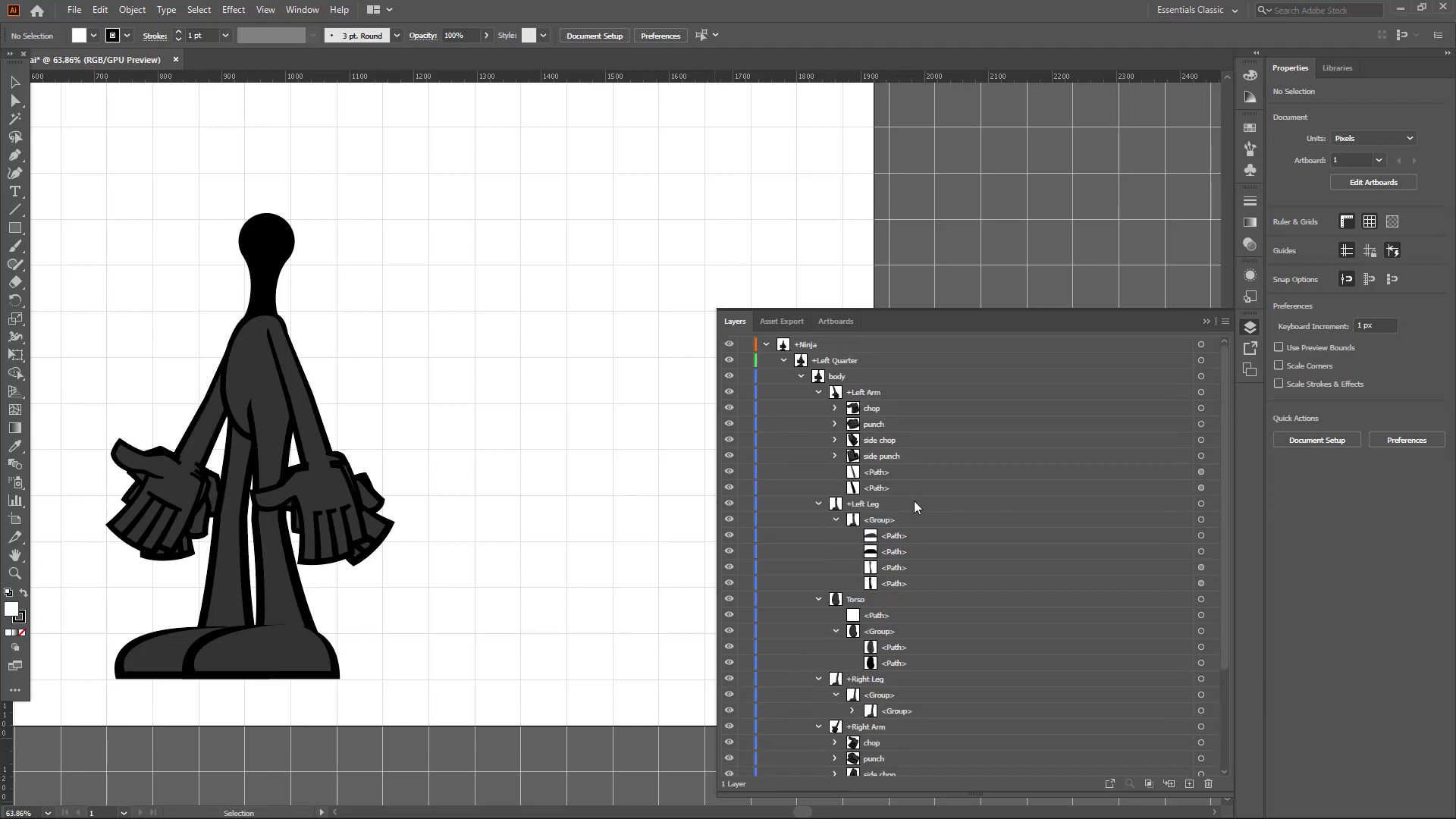
scroll(815, 396, down, 3)
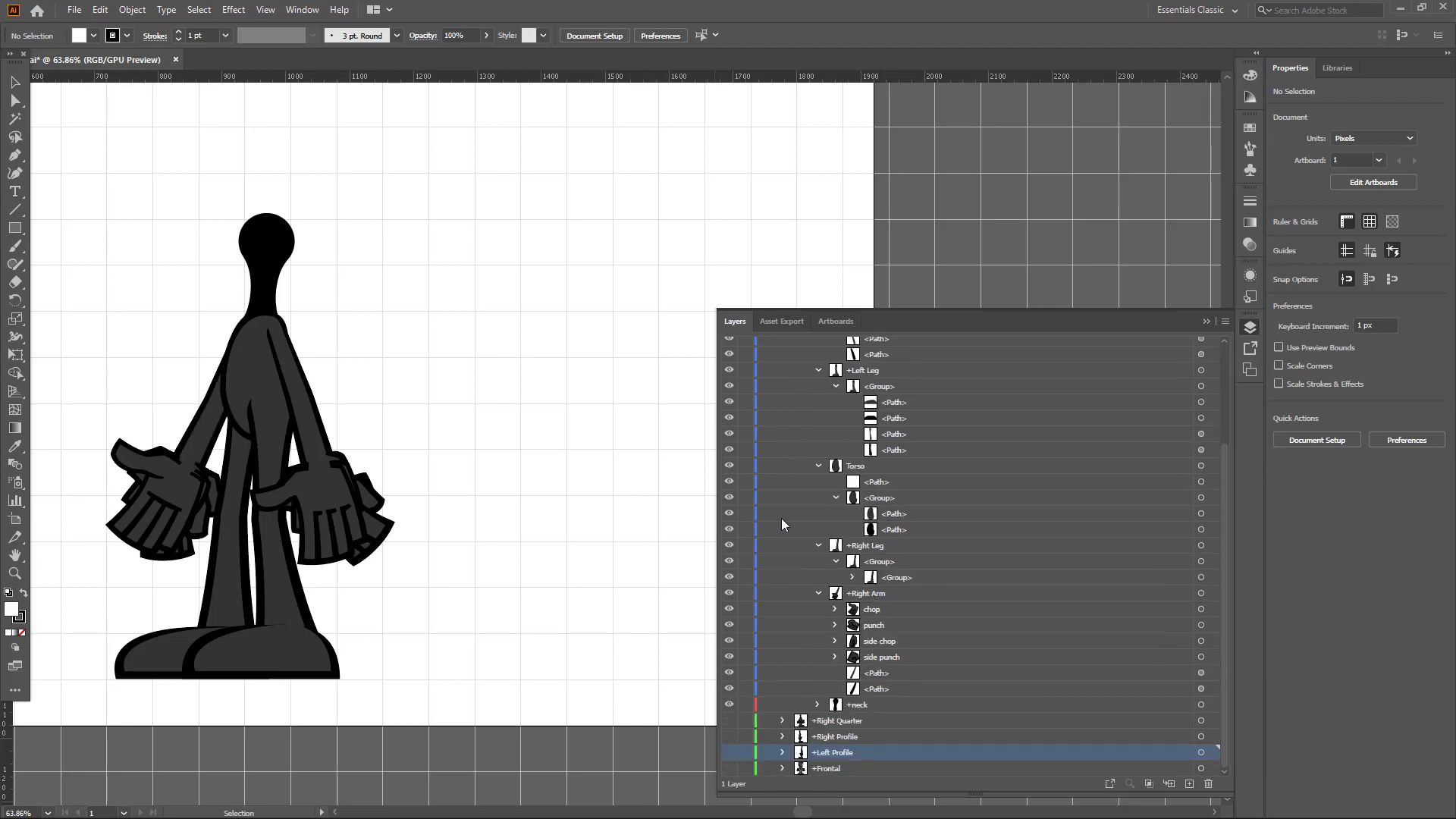
click(729, 514)
click(730, 451)
click(730, 452)
scroll(734, 458, up, 3)
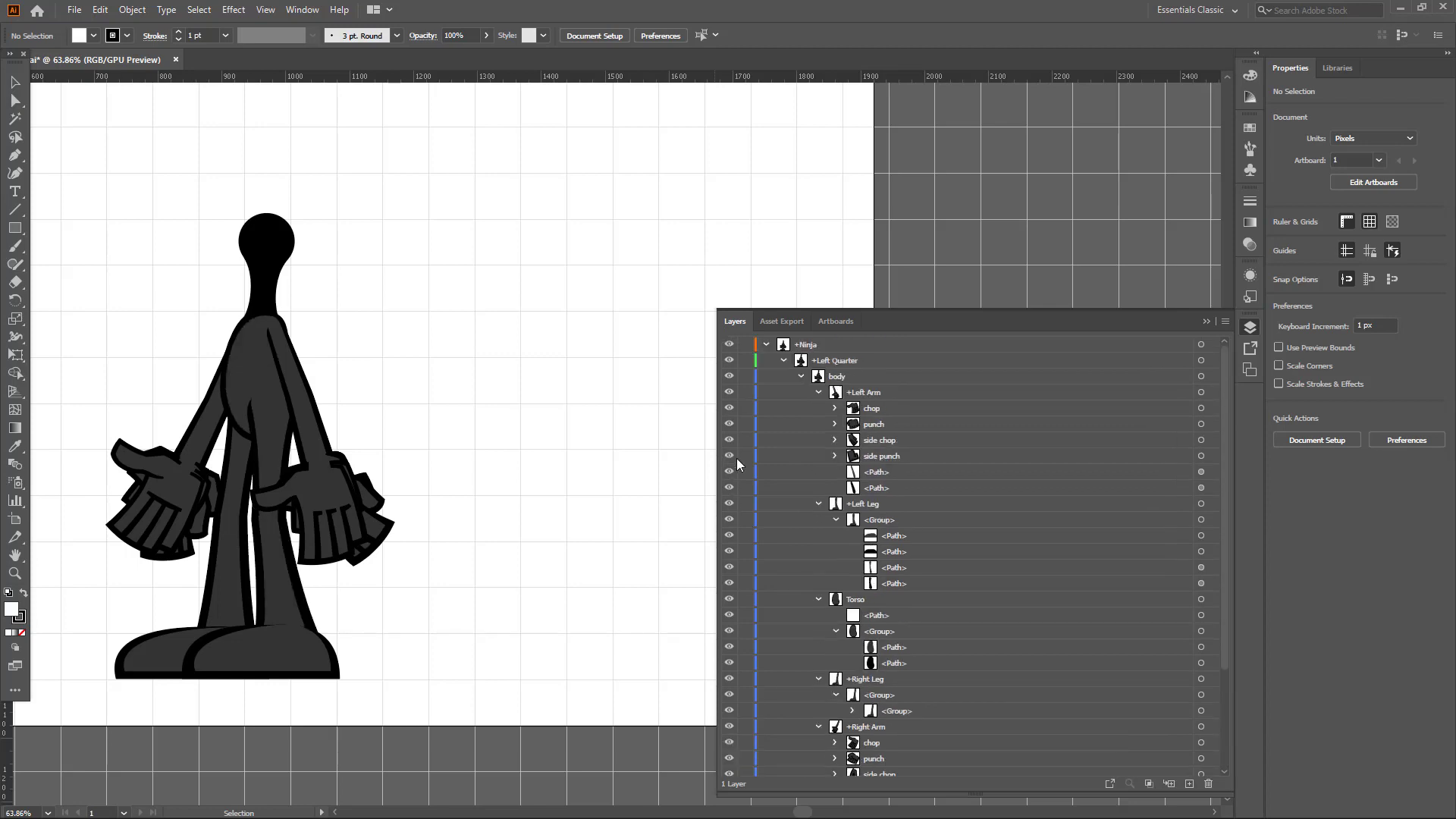
Step: Collapse the Left Arm and Left Leg groups, checking Left Arm, Left Leg and Torso visibility
click(819, 392)
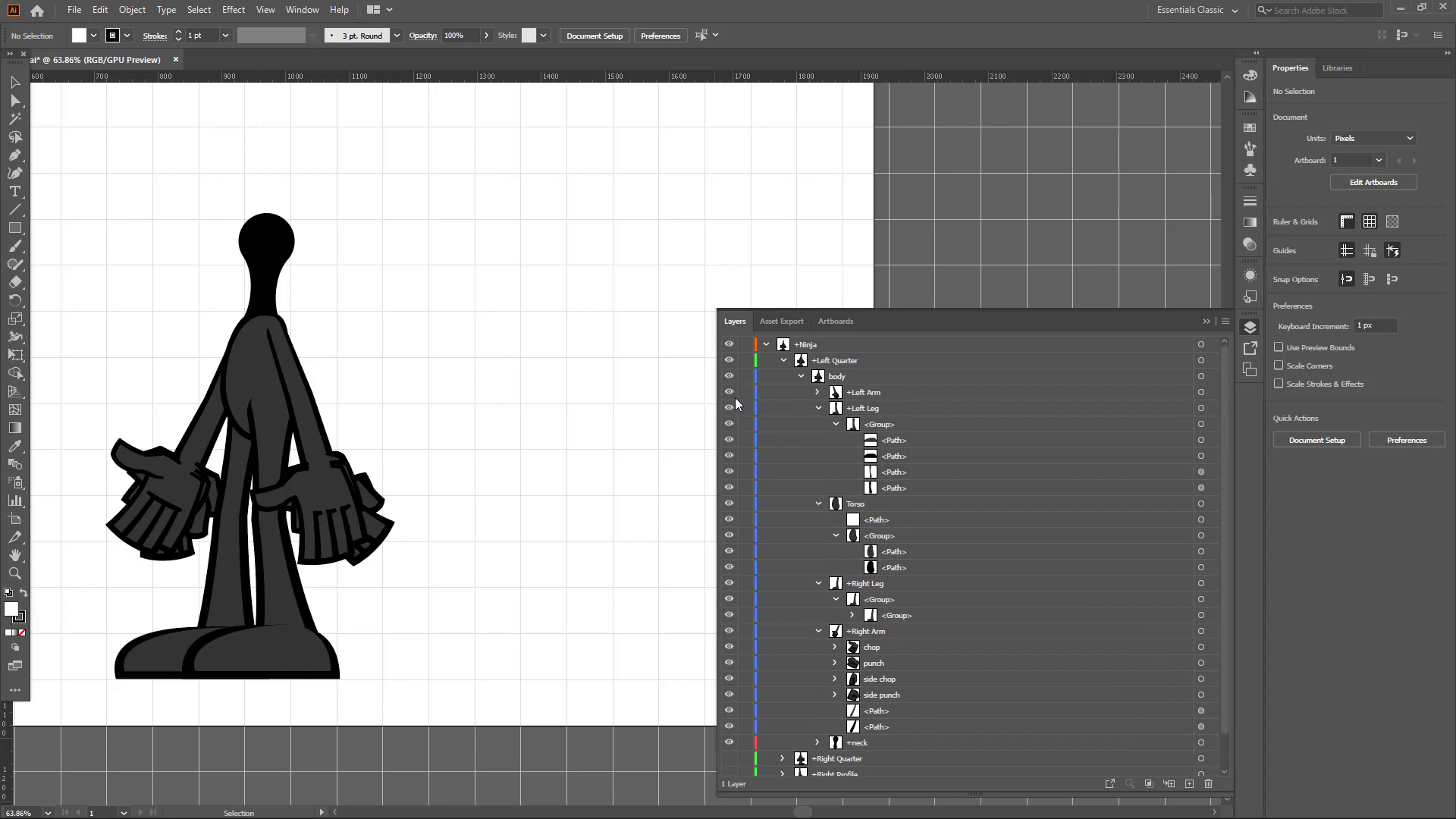
click(730, 392)
click(729, 392)
click(729, 408)
click(730, 408)
click(837, 424)
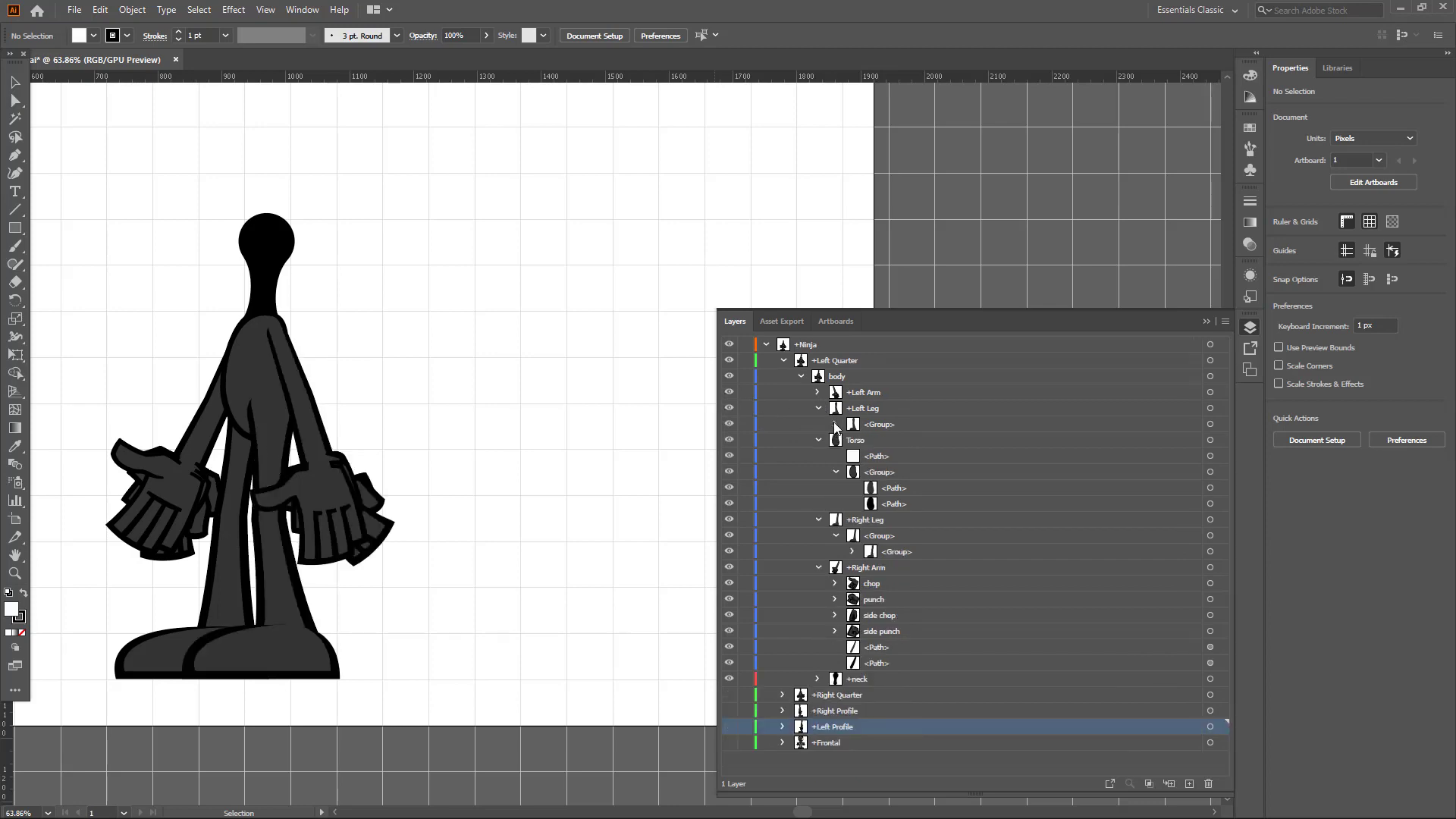
click(837, 424)
click(819, 410)
click(730, 424)
click(729, 423)
Step: Collapse Torso, Right Leg and Right Arm, check Right Leg, Right Arm and neck, then select Right Quarter
click(822, 425)
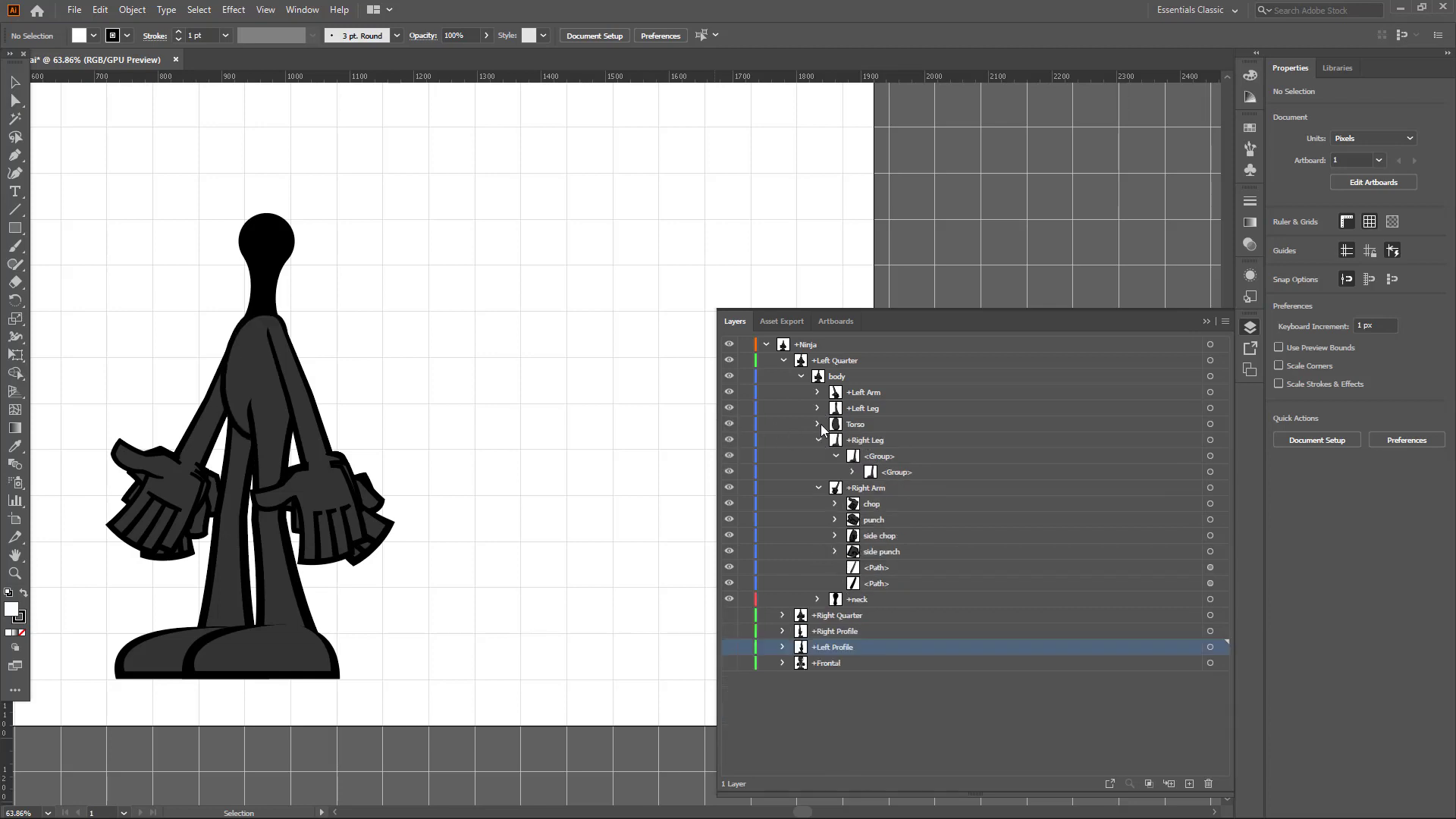
click(821, 440)
click(821, 440)
click(821, 440)
click(730, 440)
click(730, 440)
click(729, 455)
click(730, 458)
click(817, 456)
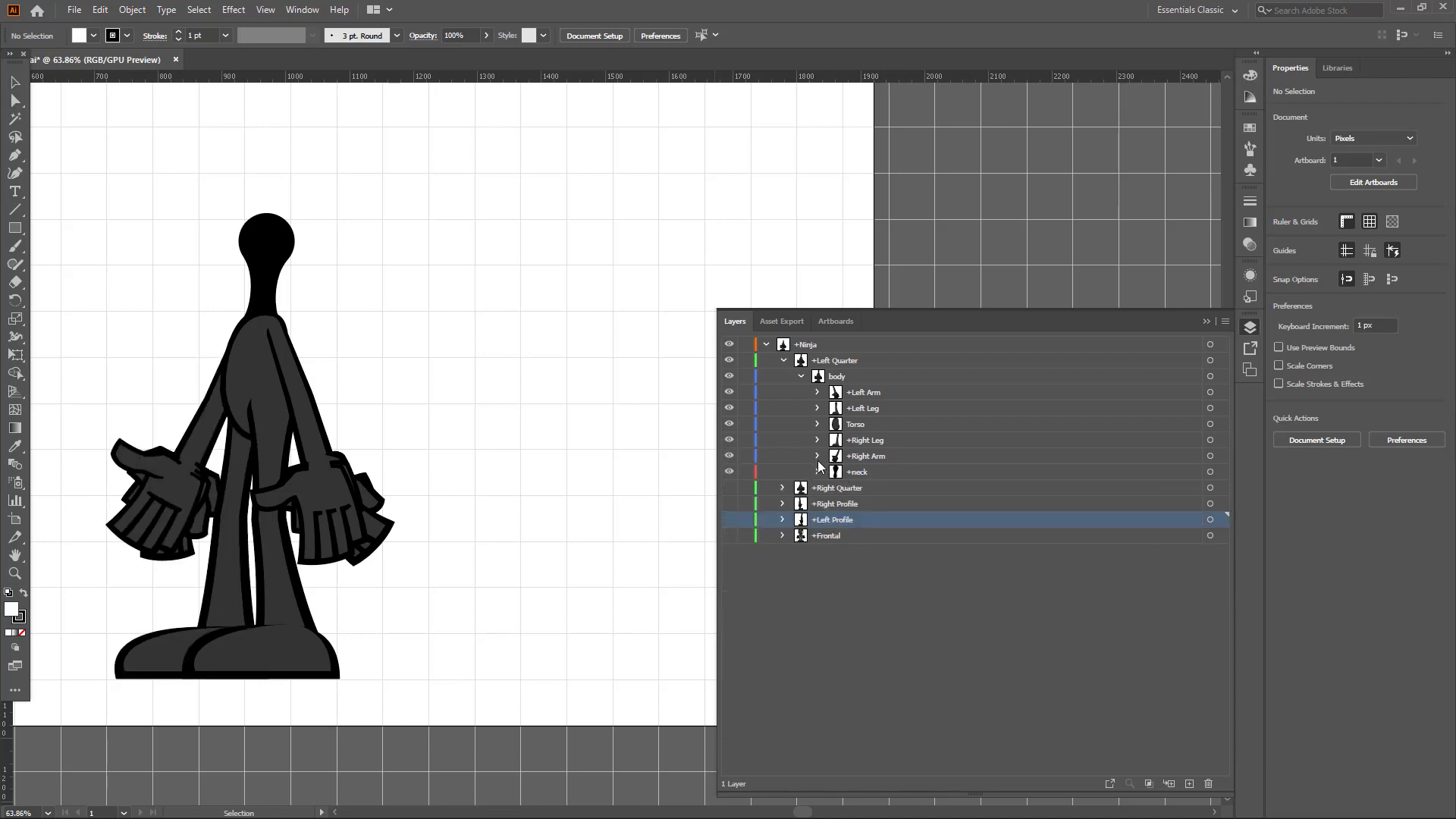
click(729, 472)
click(729, 473)
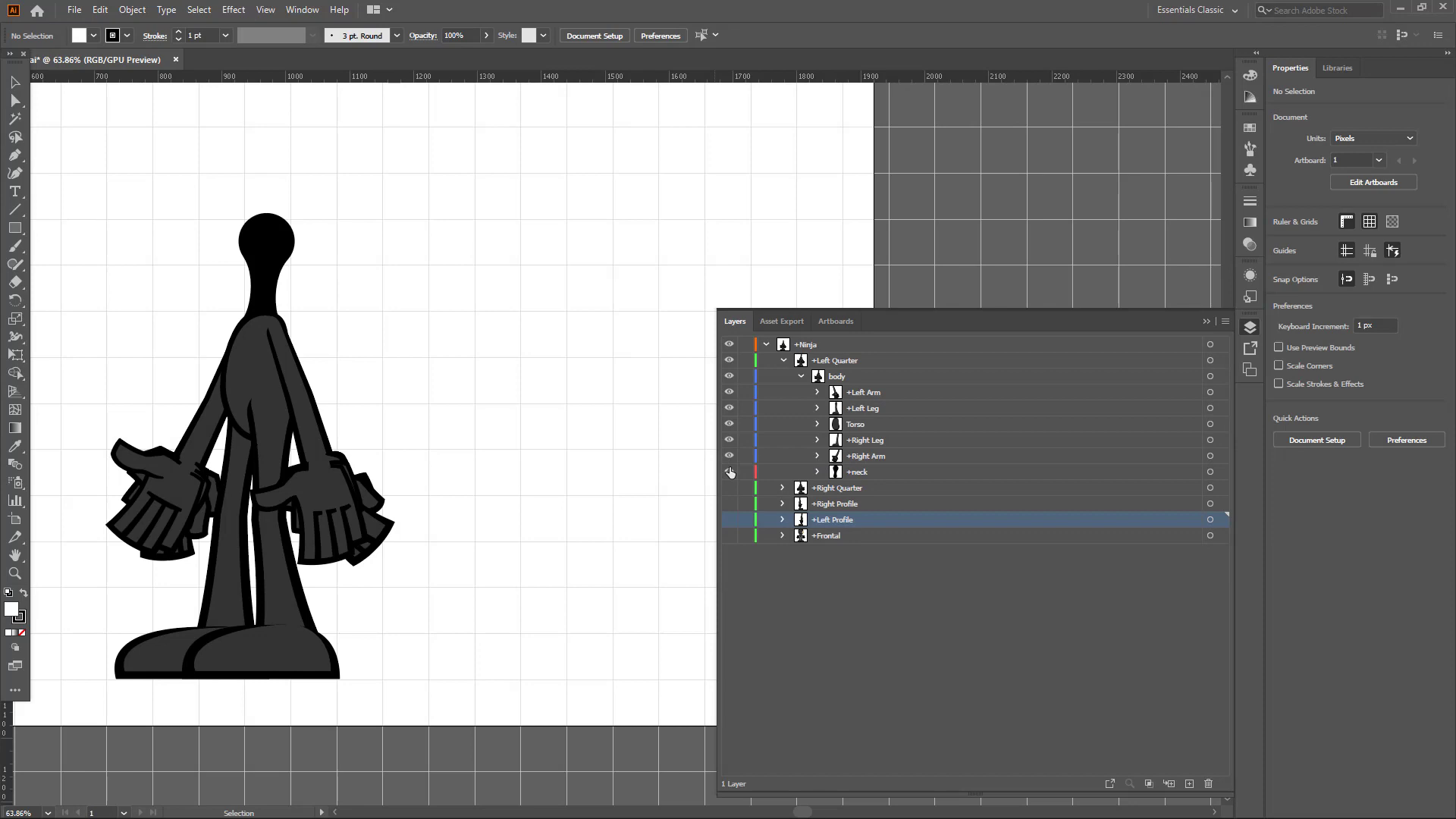
click(848, 490)
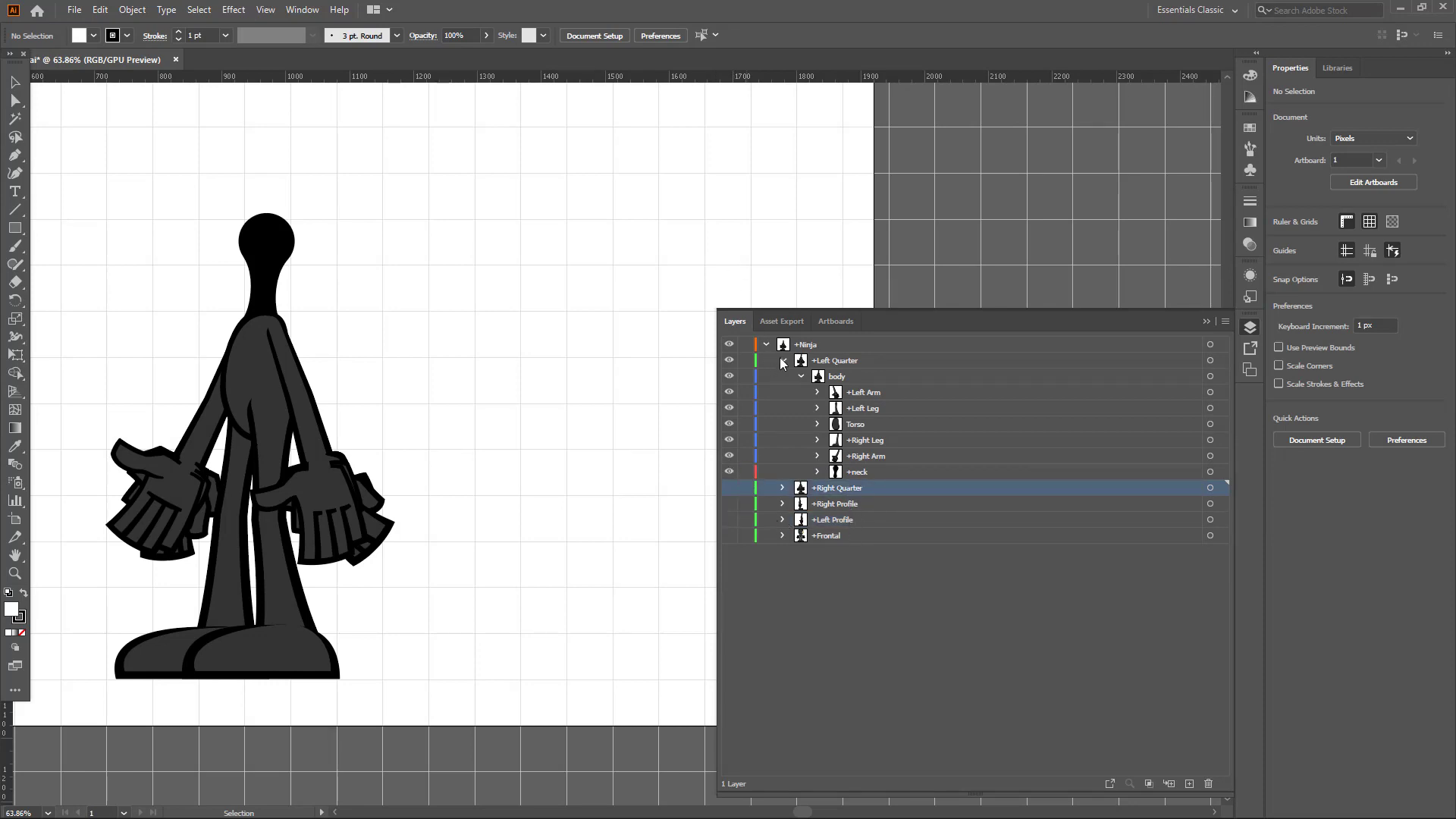
Step: Expand Right Quarter and toggle the whole Ninja's visibility and outline view off and on
click(783, 488)
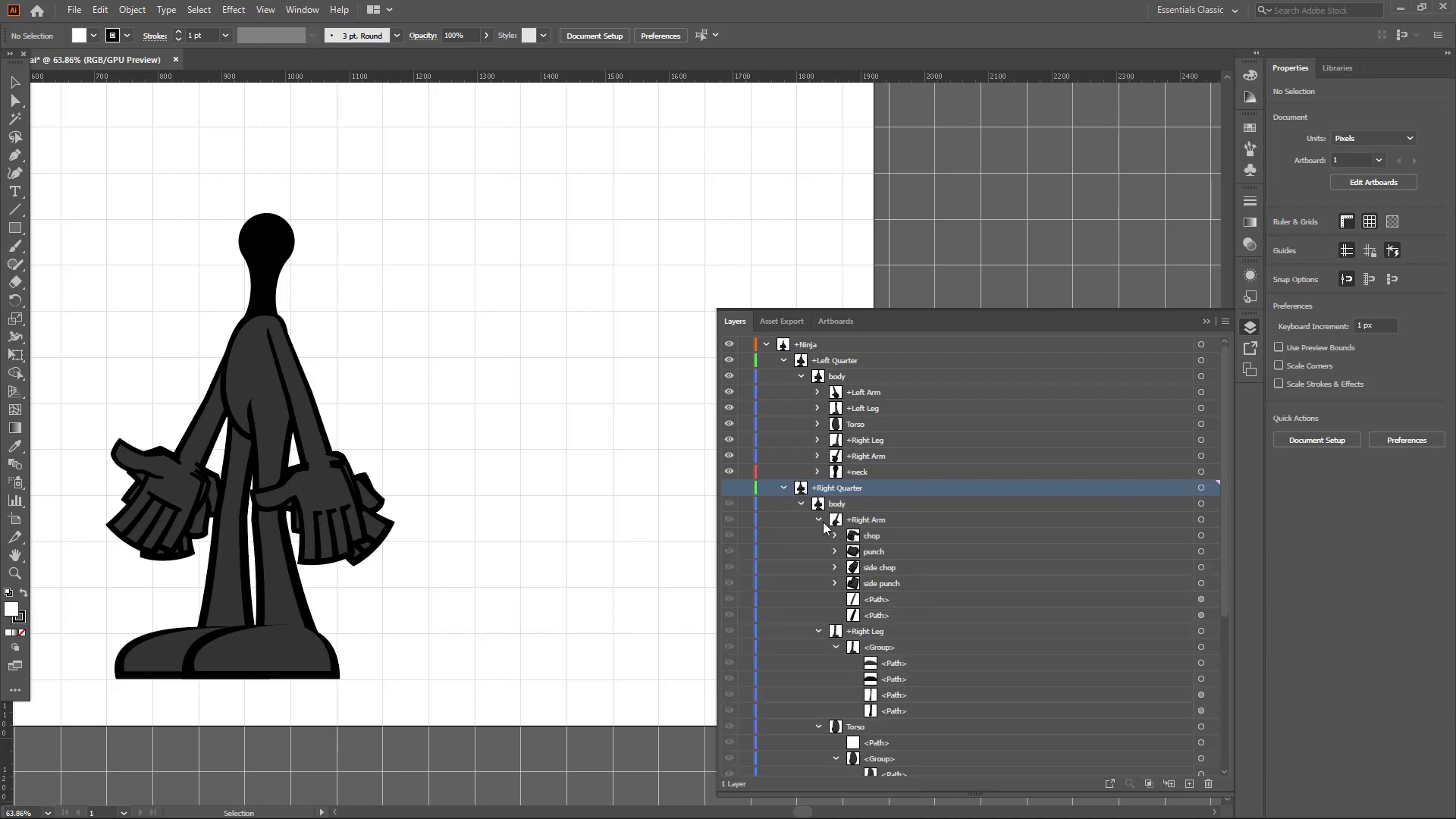
scroll(831, 640, down, 3)
scroll(827, 608, up, 3)
click(729, 343)
key(ctrl+y)
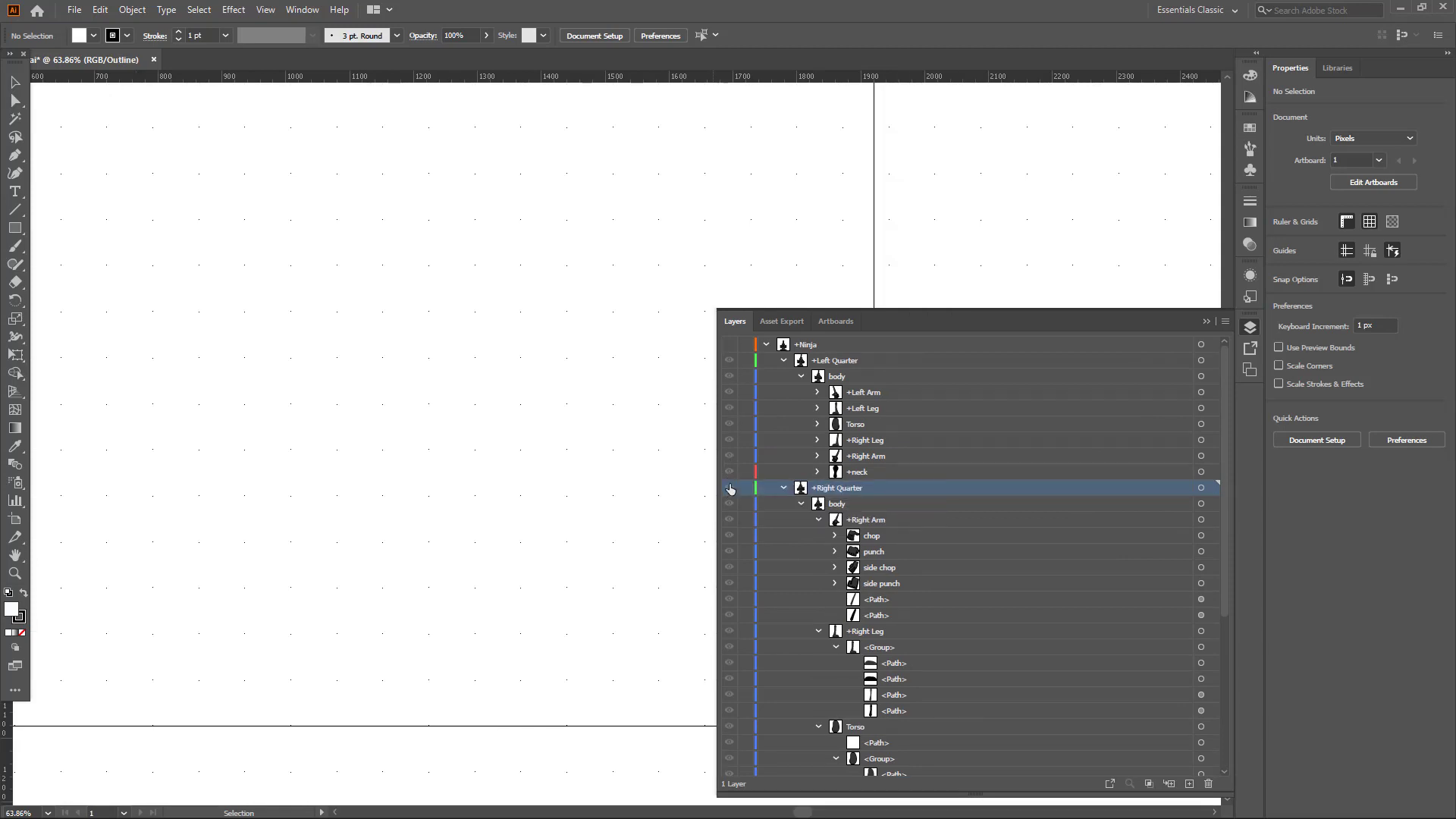
click(729, 361)
key(ctrl+y)
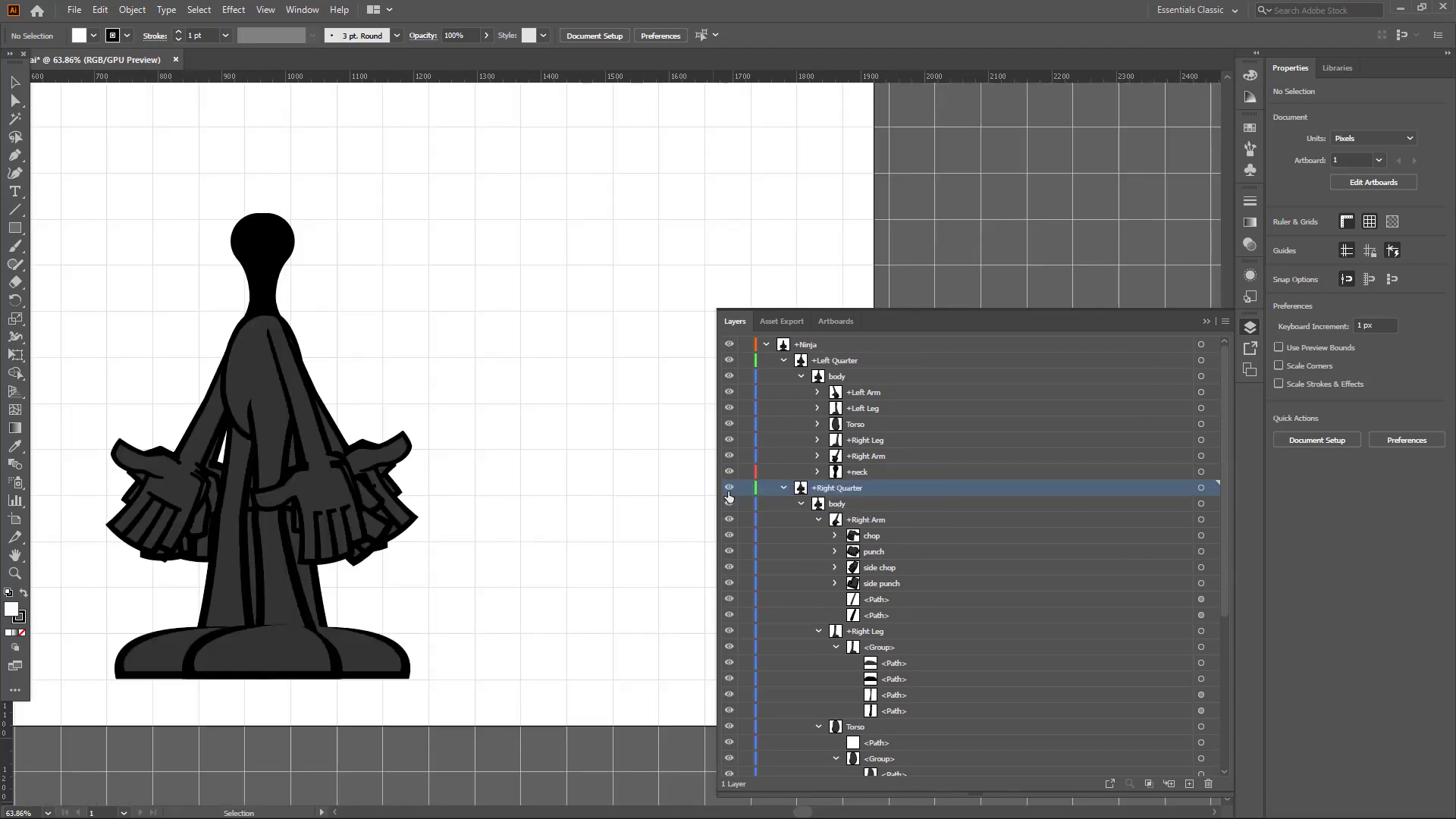
Step: Collapse the quarter groups and show each view in turn: Right Profile, Left Profile, Frontal
click(783, 360)
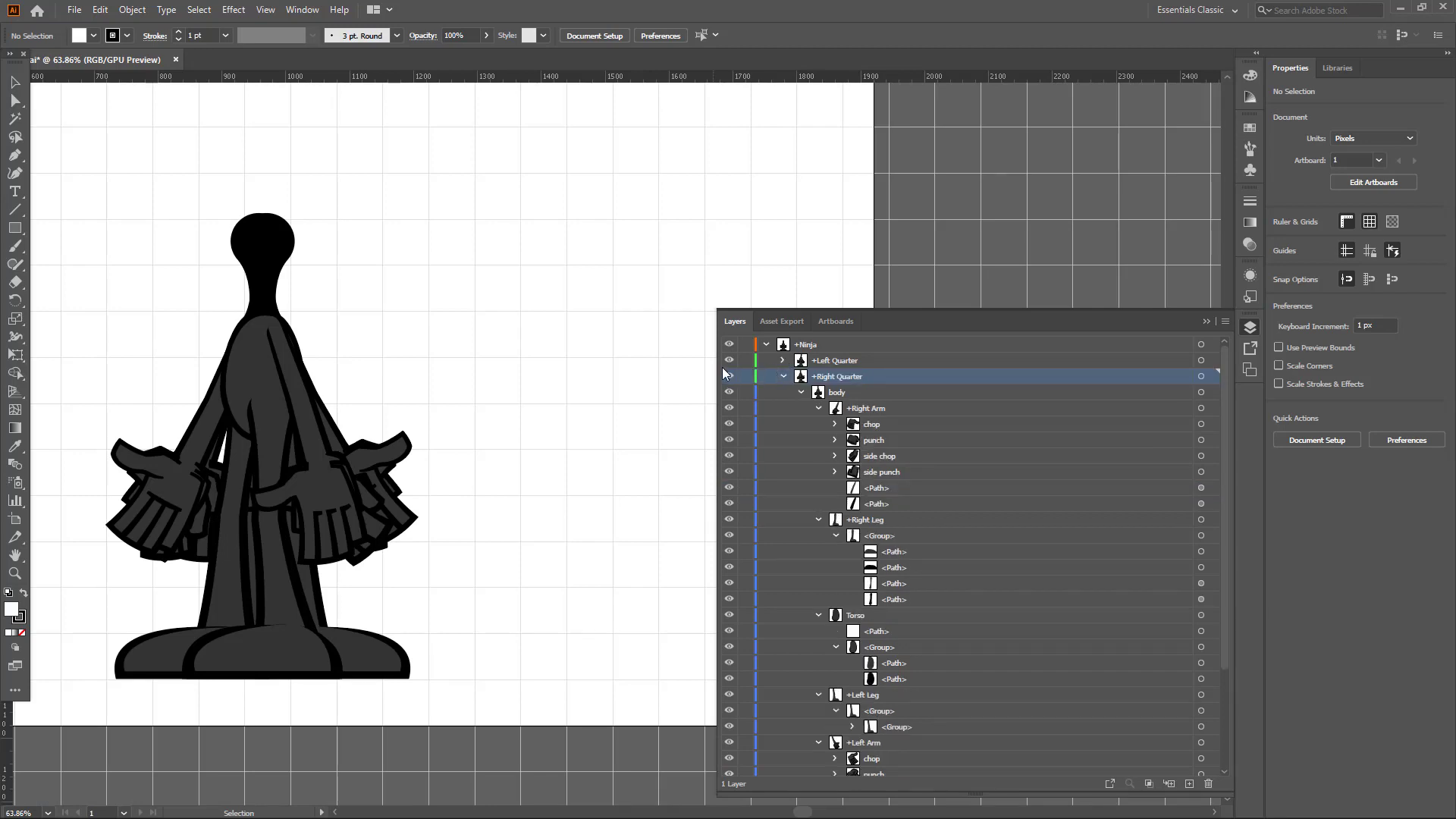
click(729, 361)
click(782, 376)
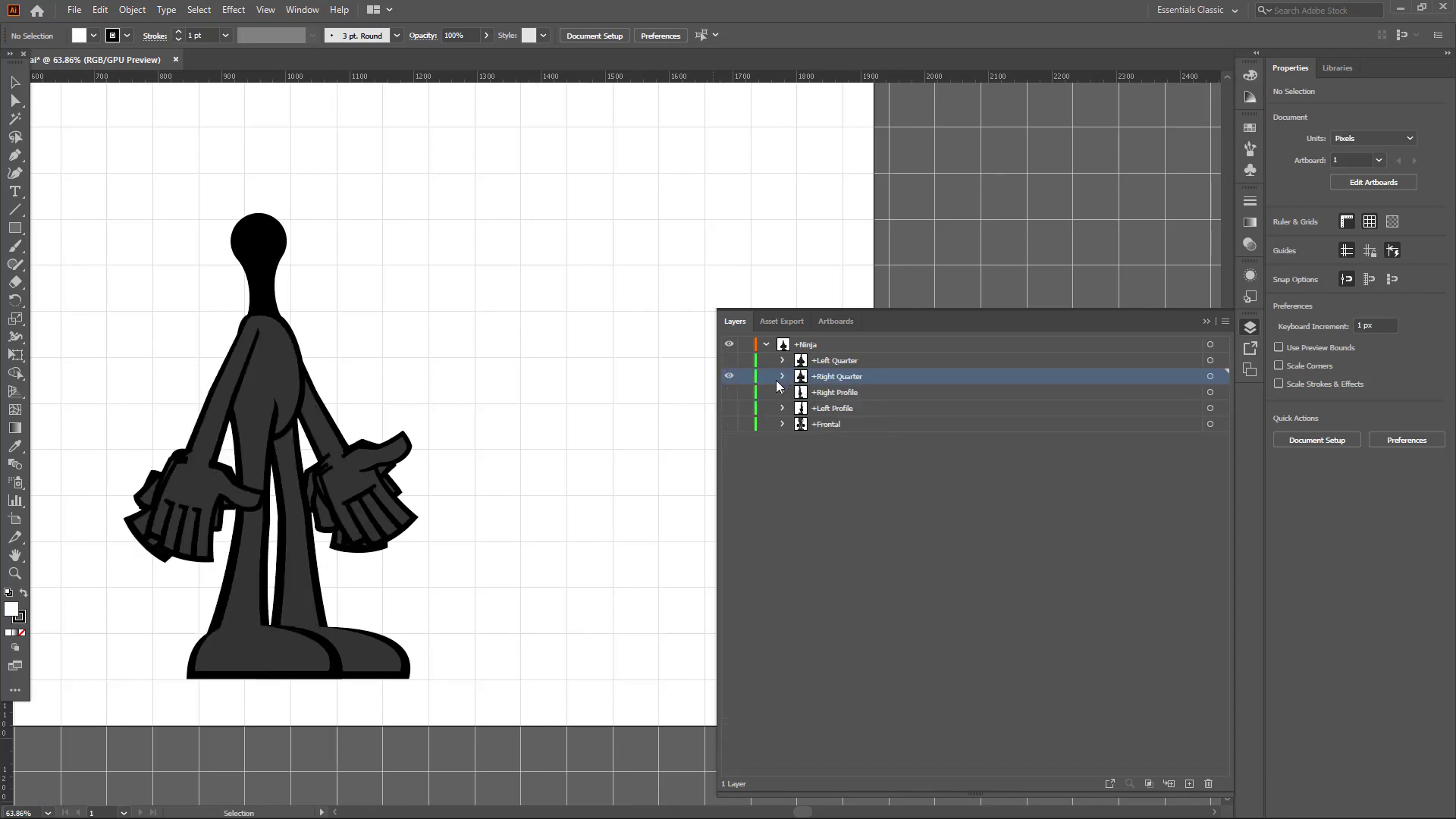
click(729, 376)
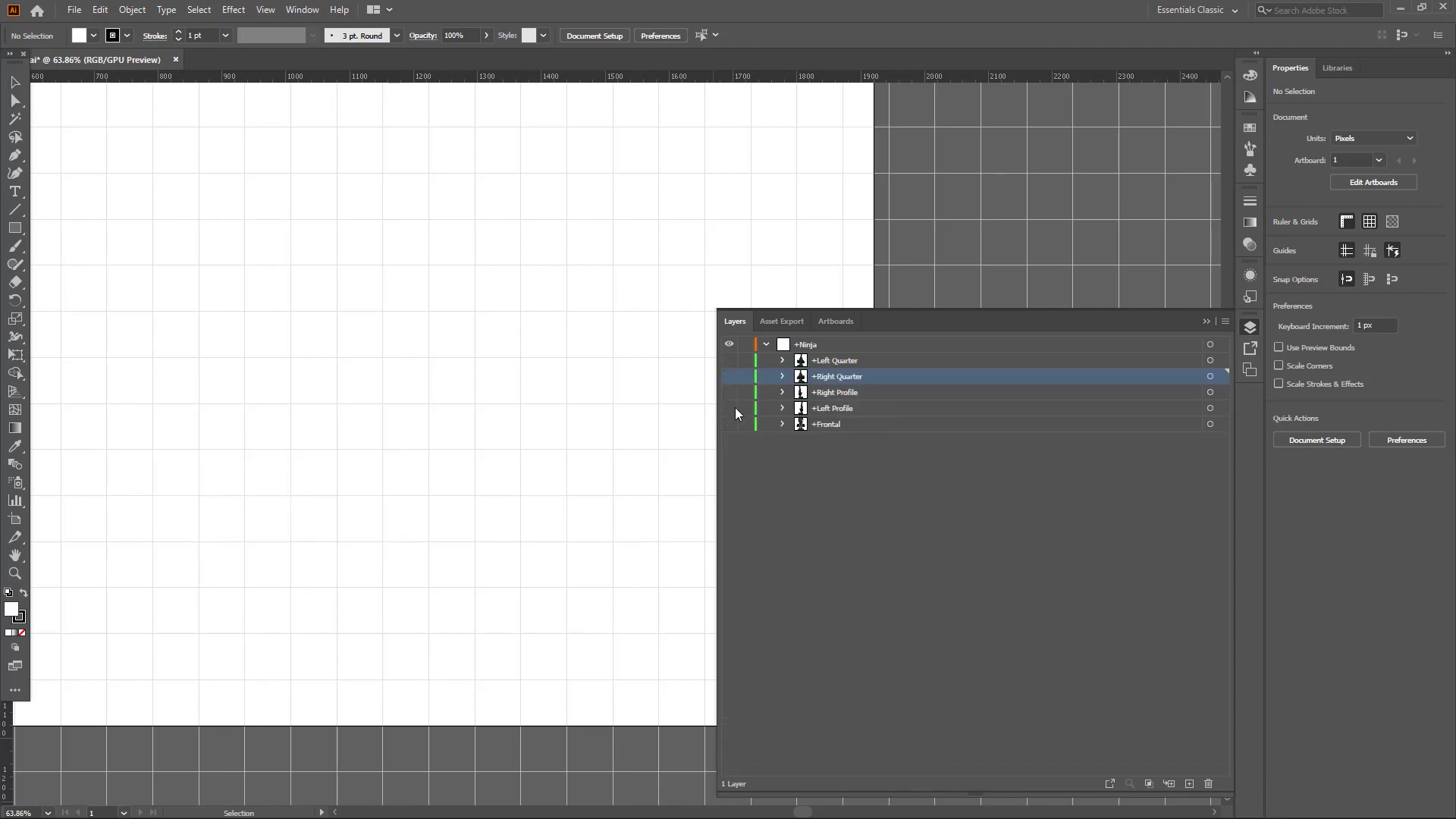
click(730, 392)
click(729, 393)
click(730, 408)
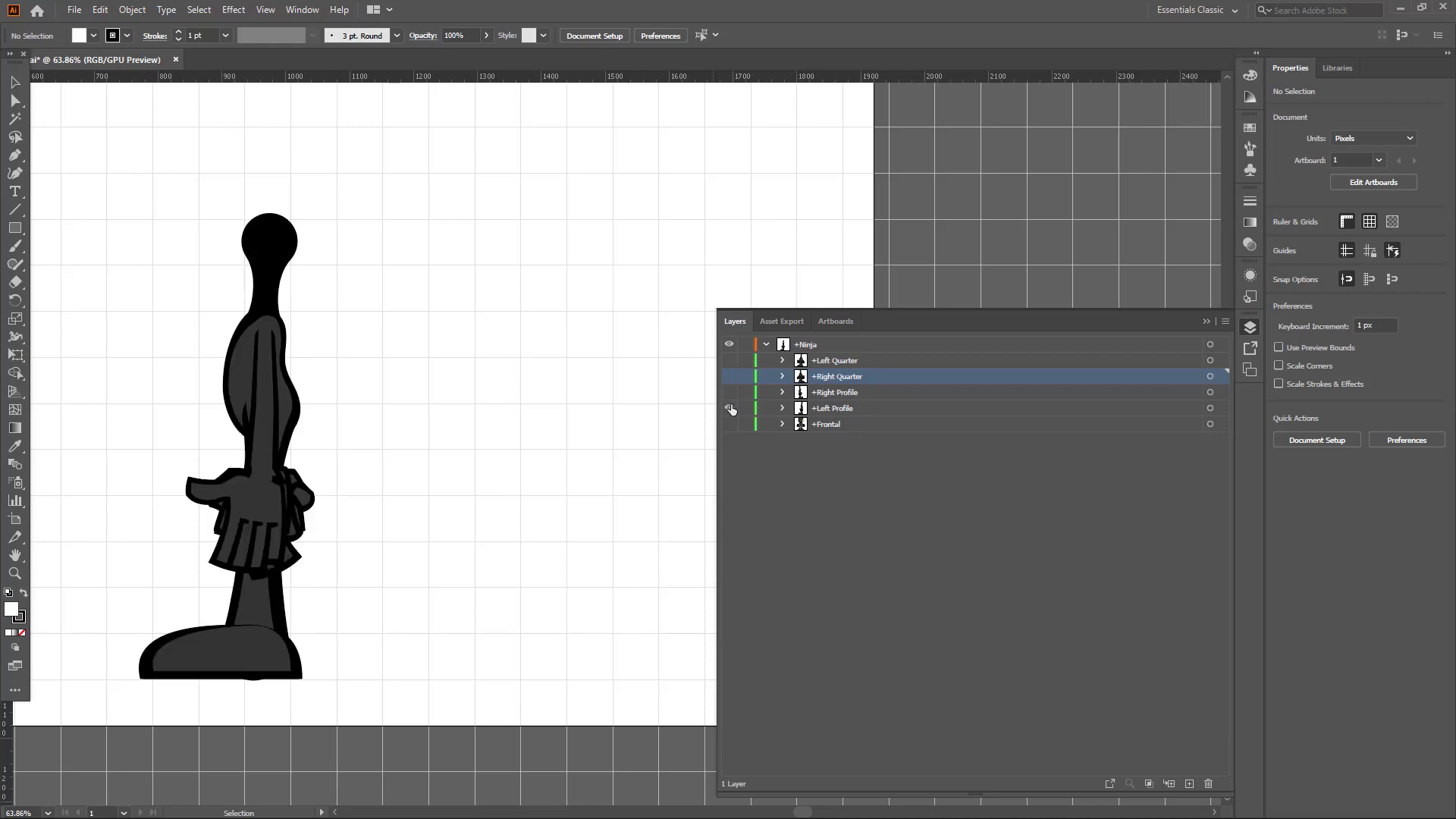
click(730, 408)
click(734, 423)
click(733, 423)
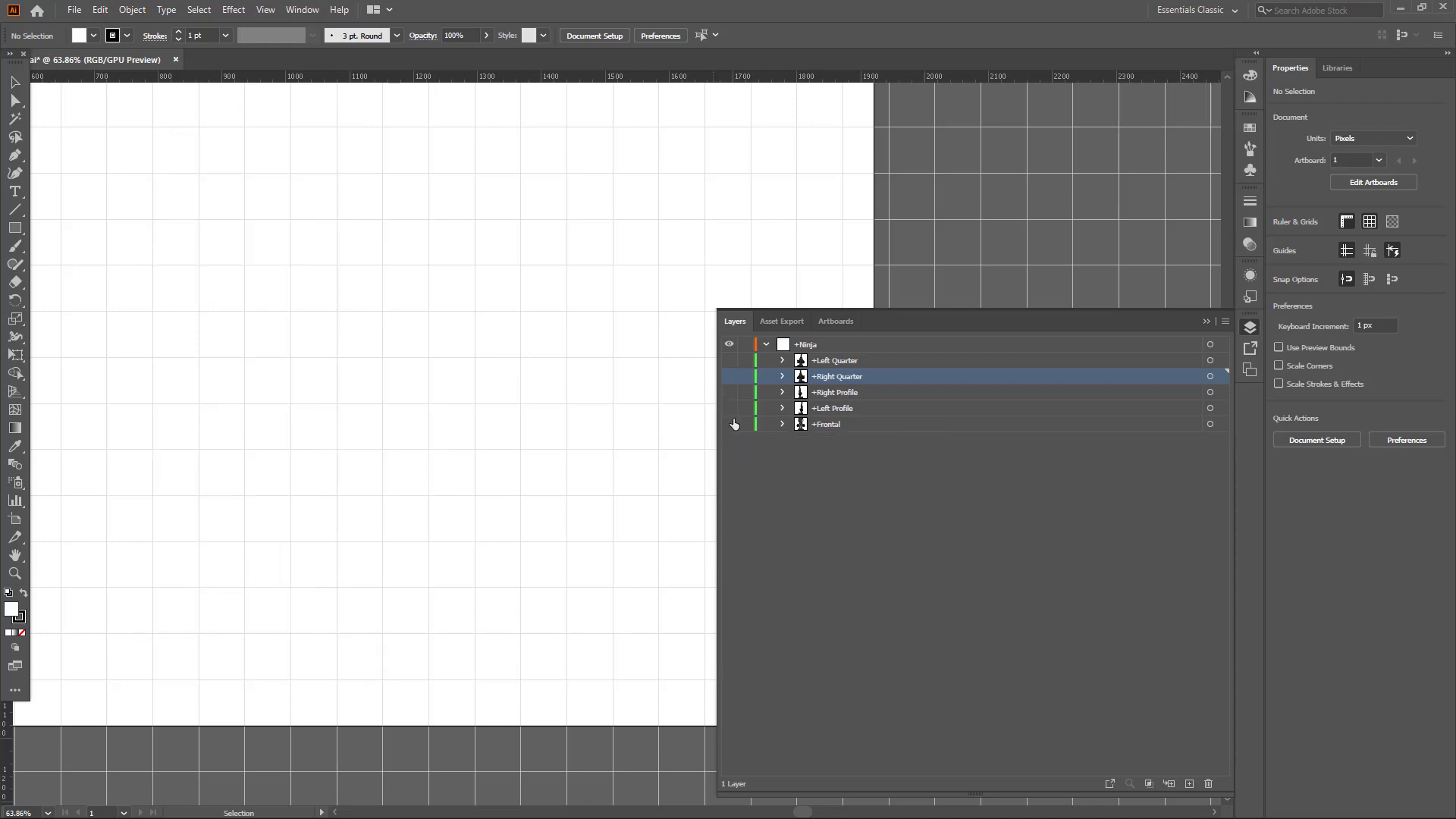
click(734, 424)
Step: Expand the Frontal group and its head sublayer to inspect them, then collapse both
click(783, 424)
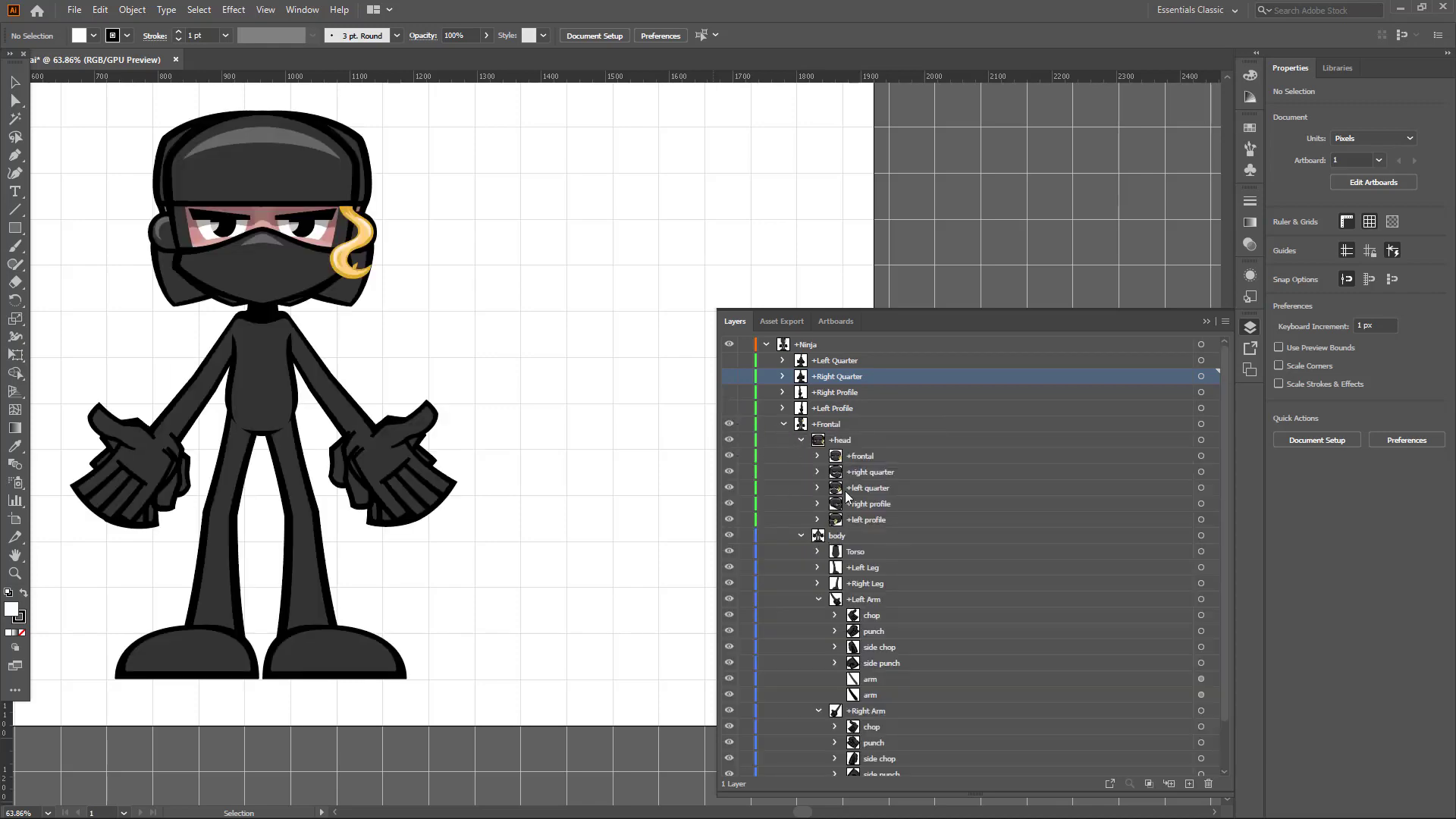
click(732, 427)
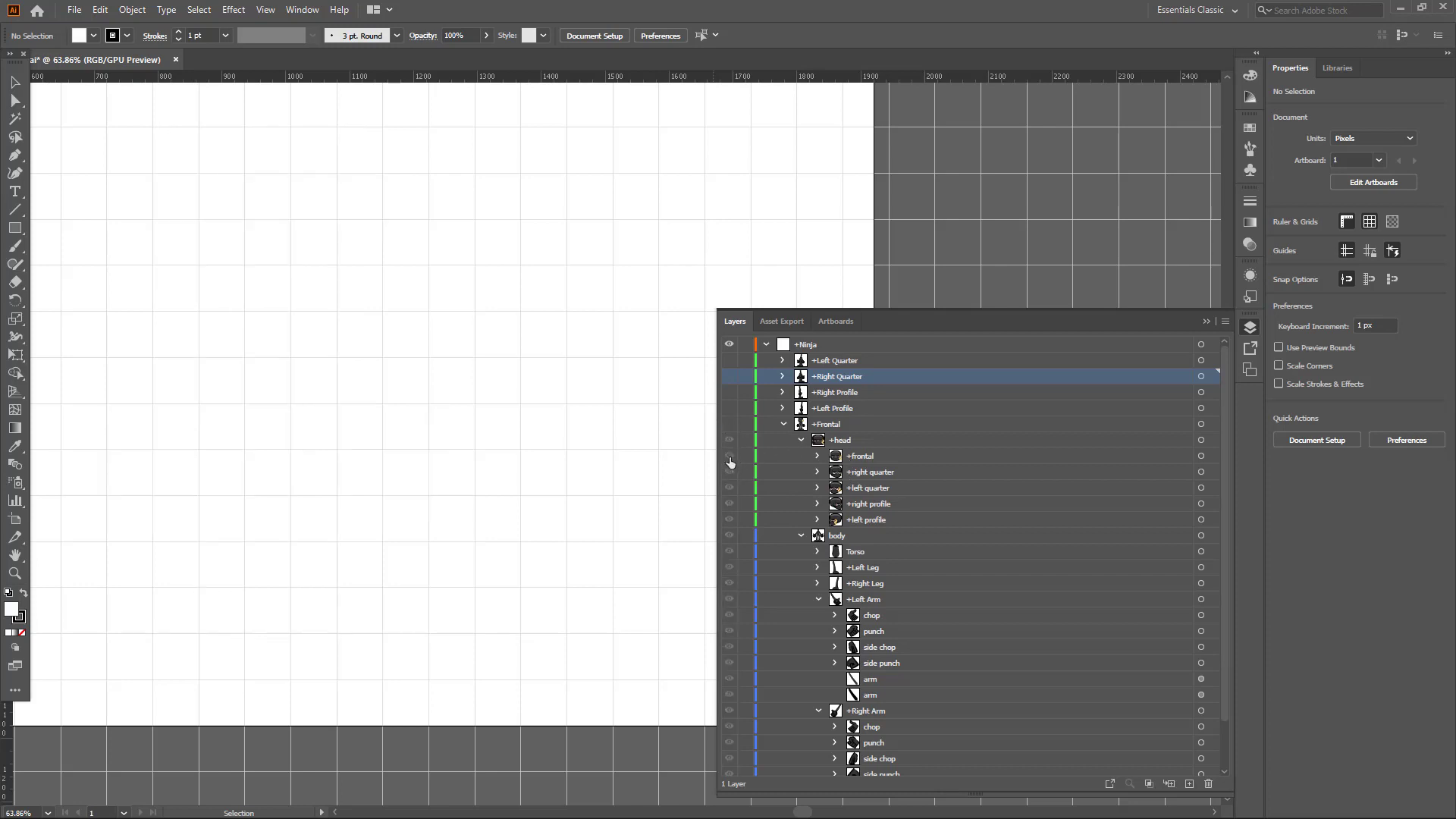
click(817, 455)
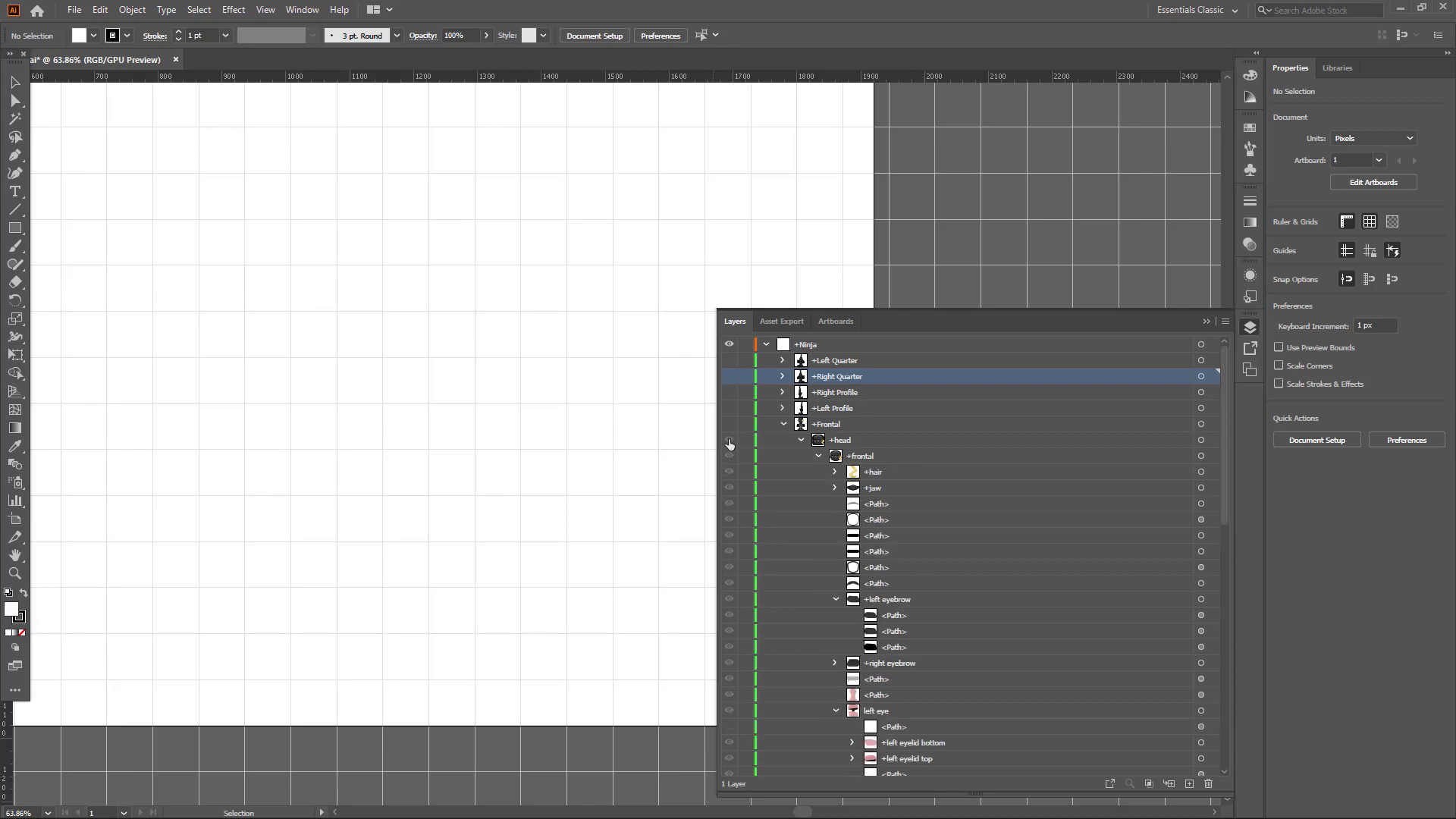
click(801, 440)
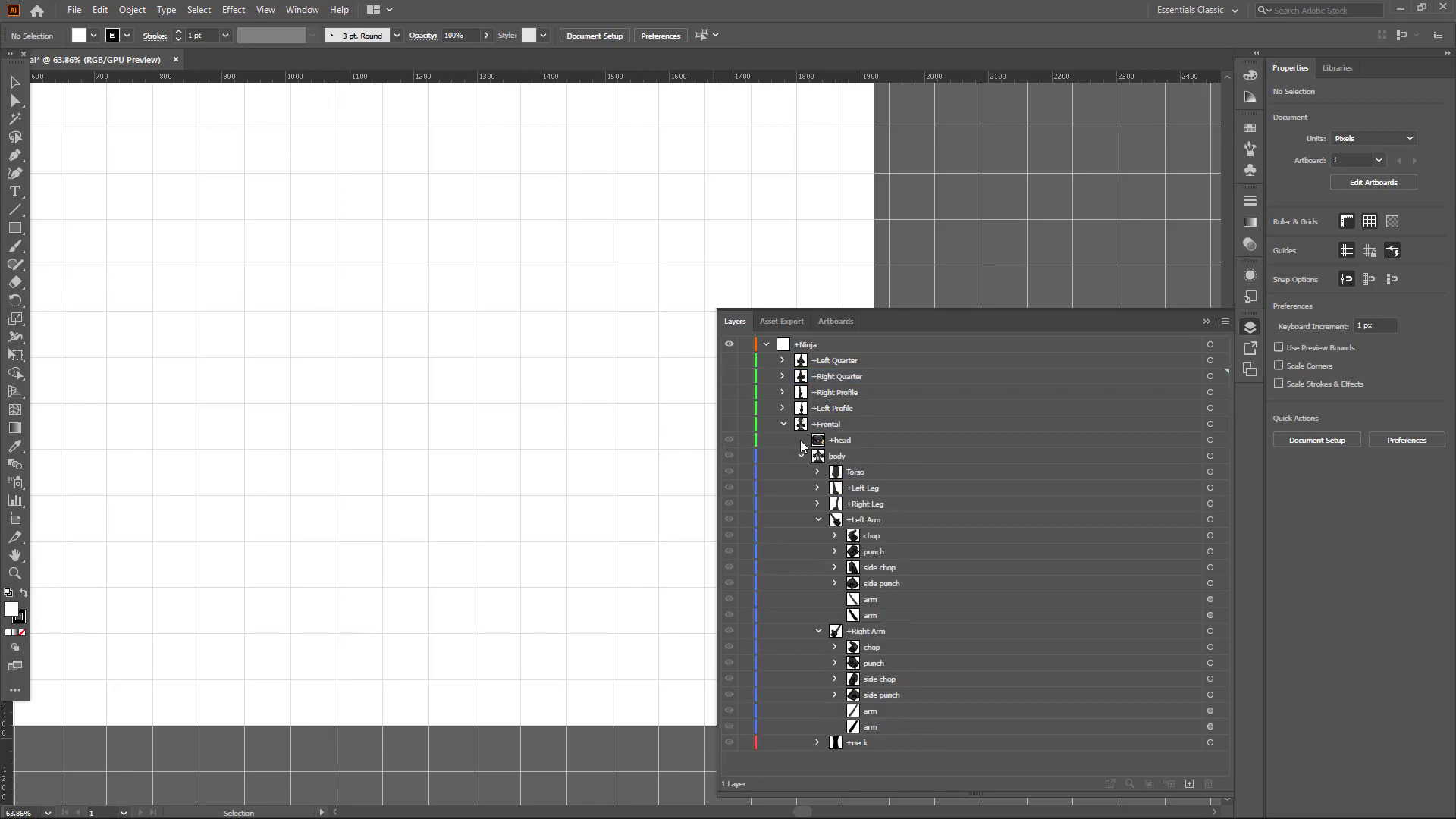
click(784, 424)
Step: Show the Frontal view, expand its head group, and hide the frontal head art
click(729, 424)
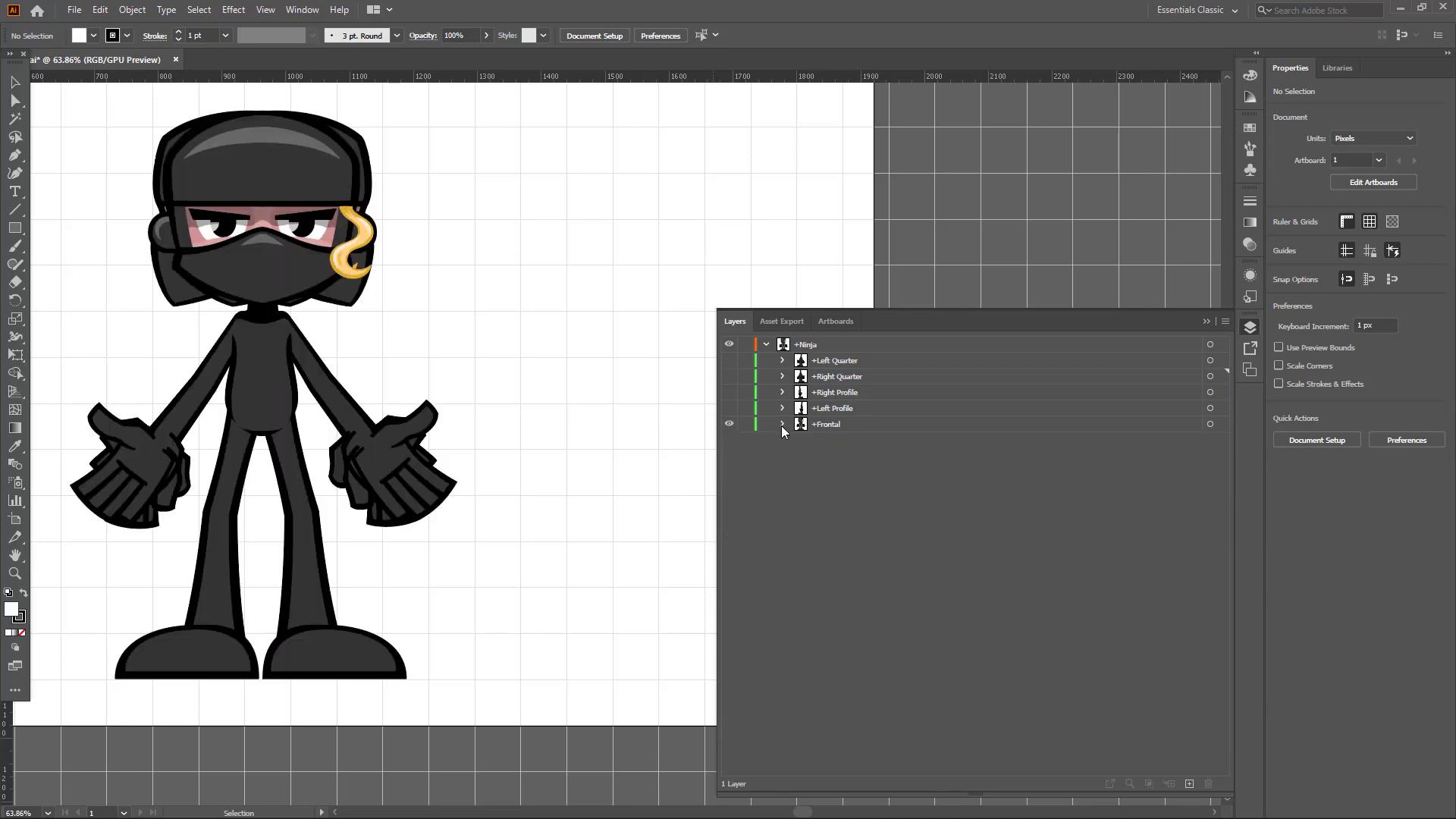
click(782, 424)
click(729, 440)
click(728, 441)
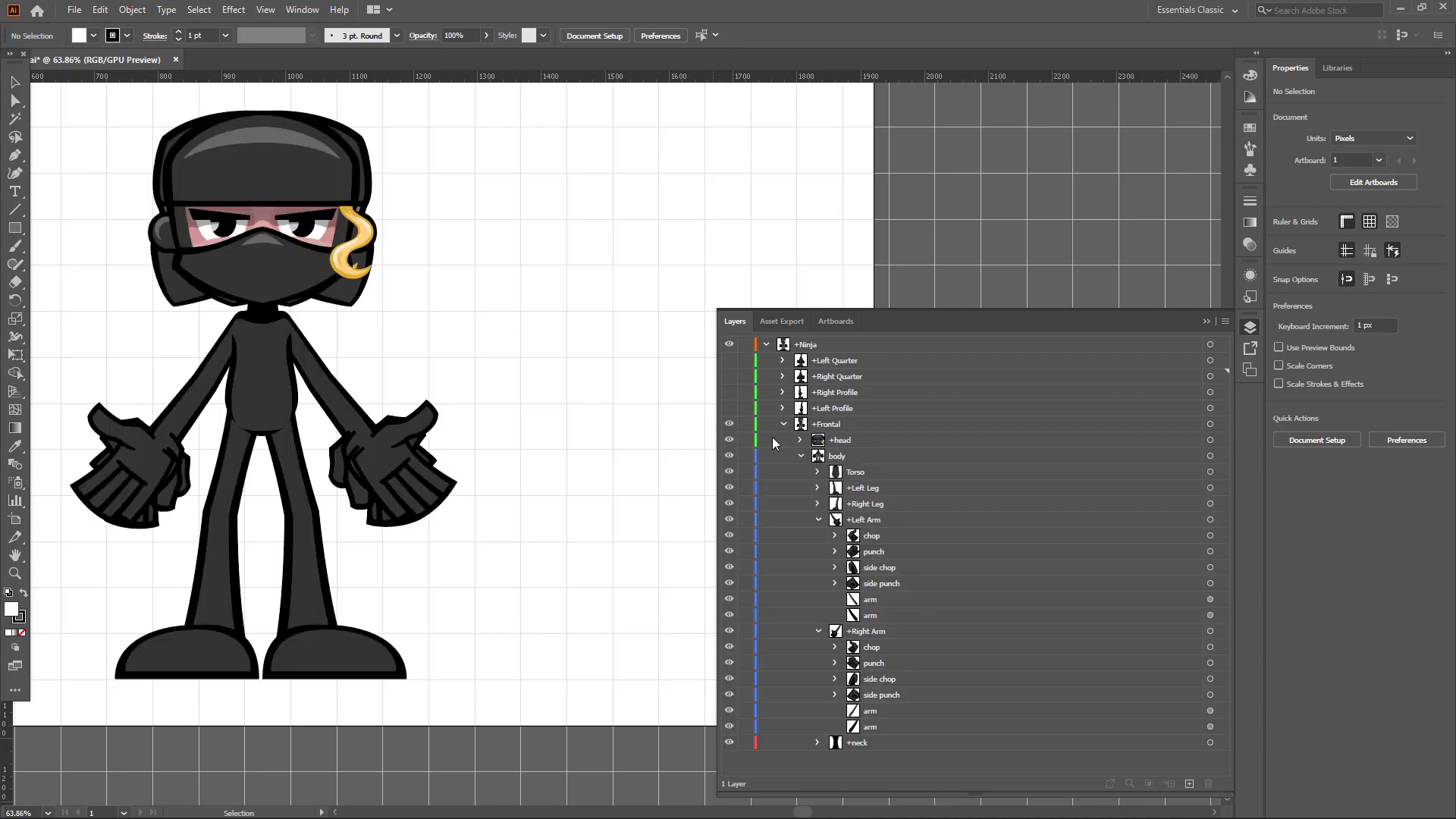
click(800, 439)
click(729, 440)
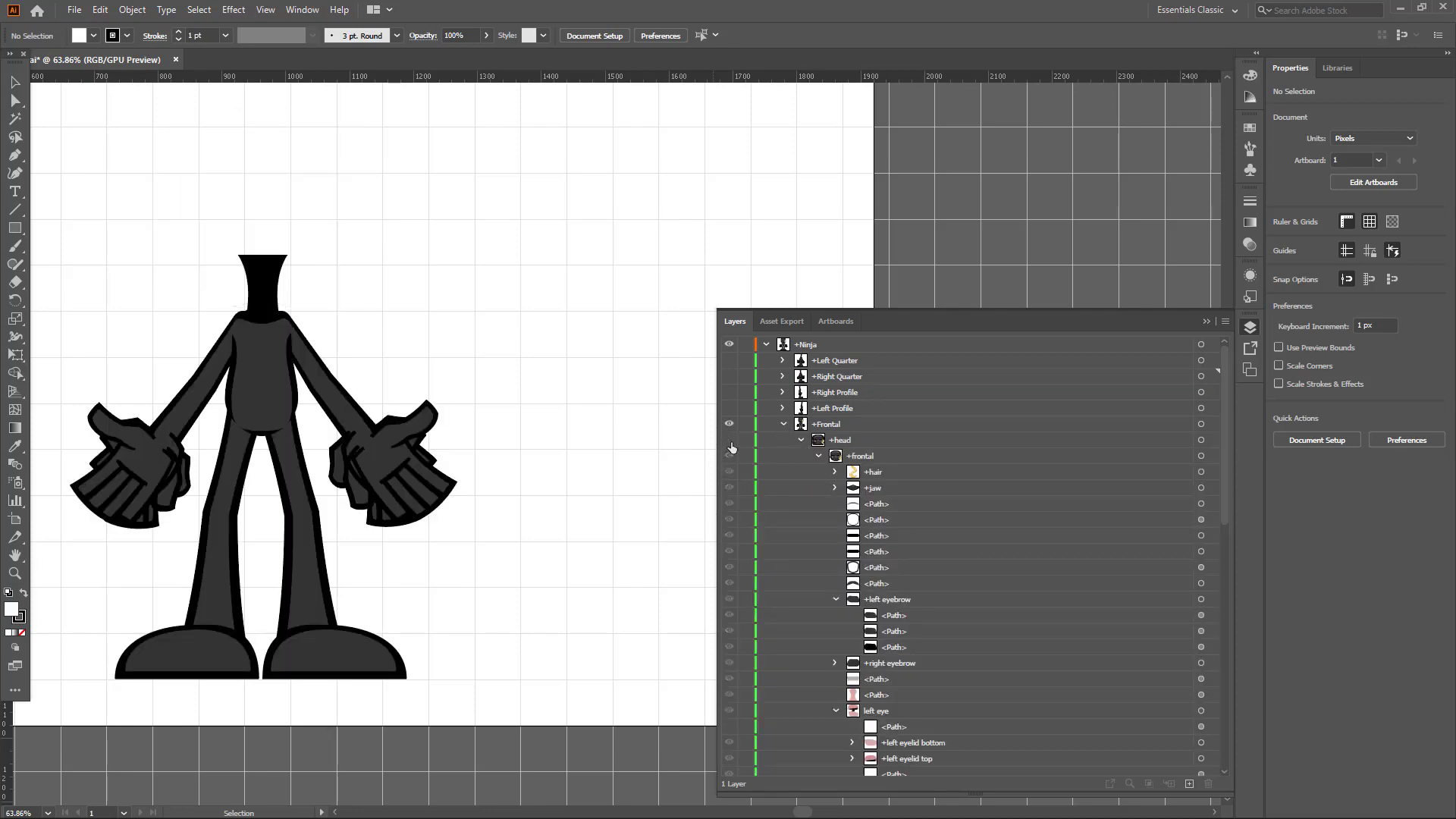
click(729, 439)
click(729, 456)
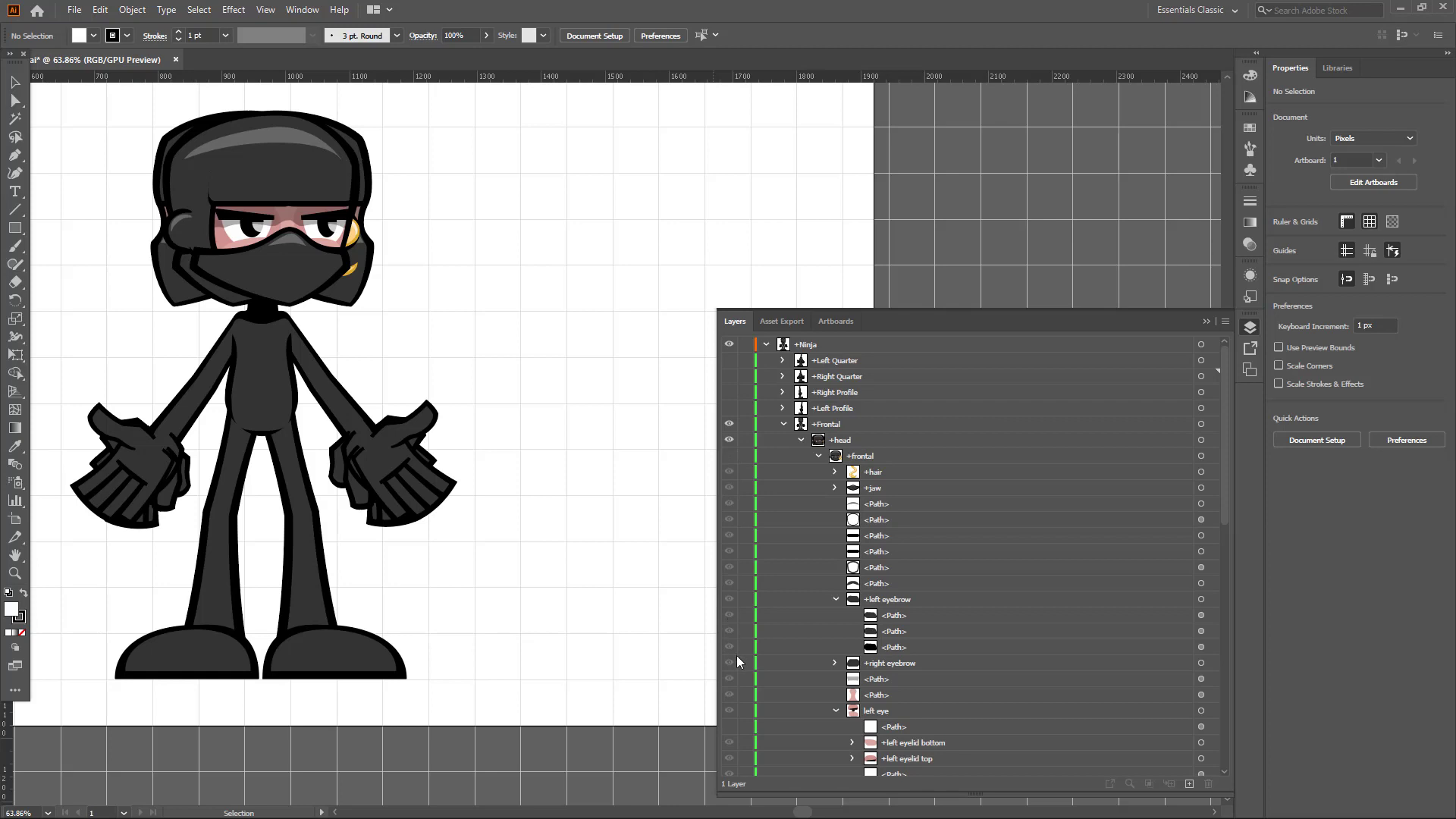
Step: Cycle through the quarter and profile head variants, ending with the left quarter head shown
scroll(734, 660, down, 7)
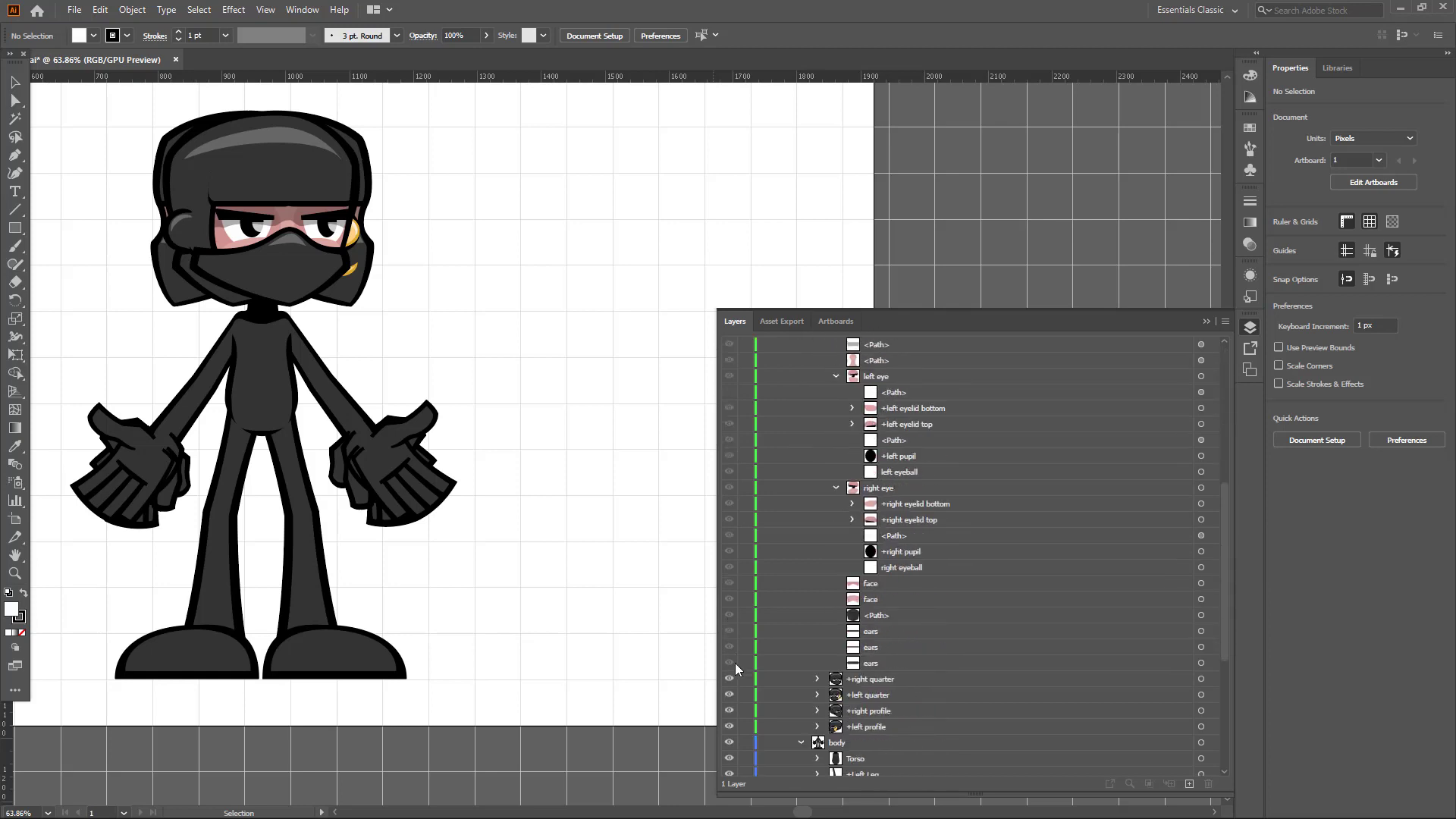
click(730, 678)
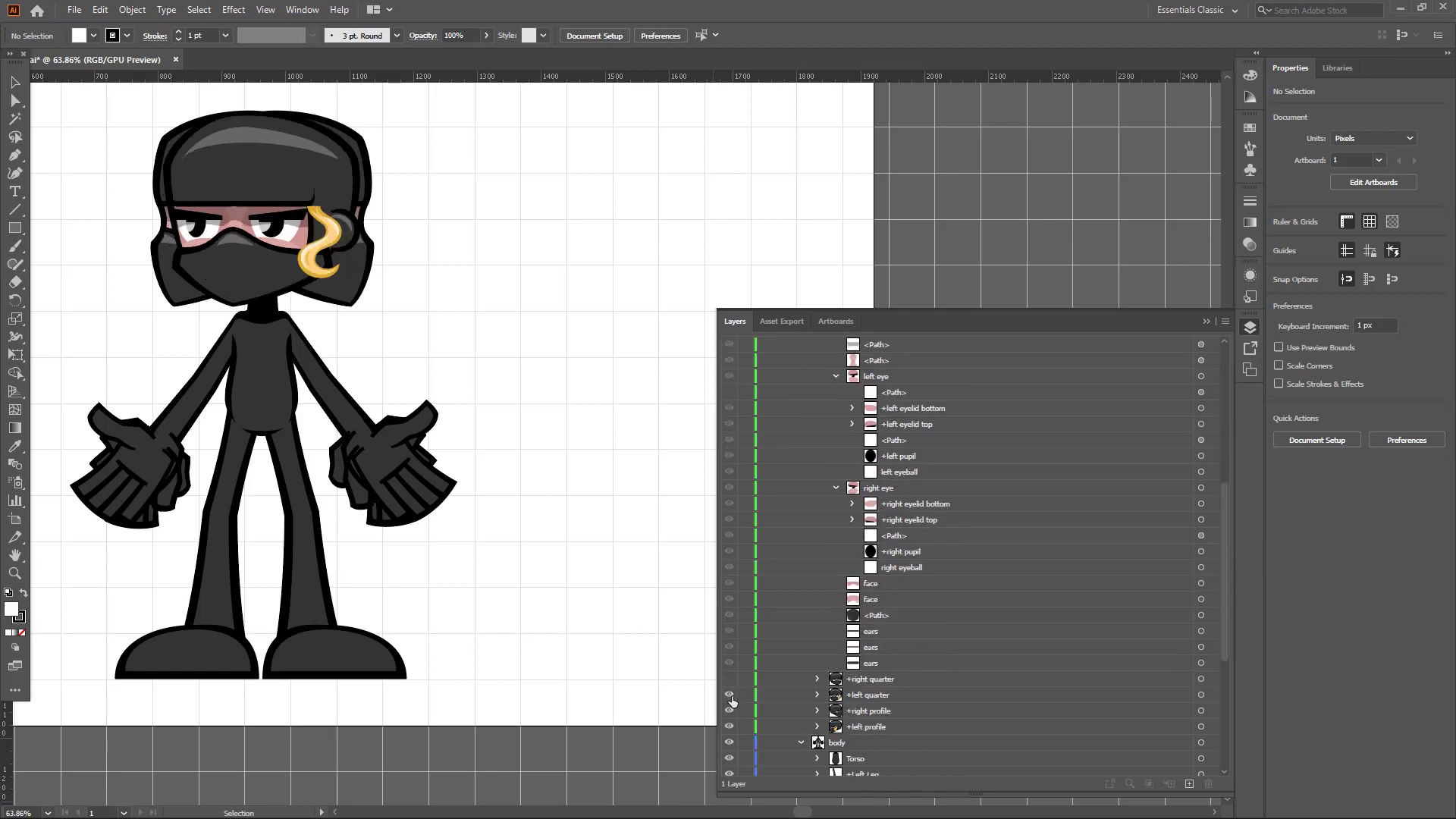
click(731, 695)
click(731, 710)
click(732, 721)
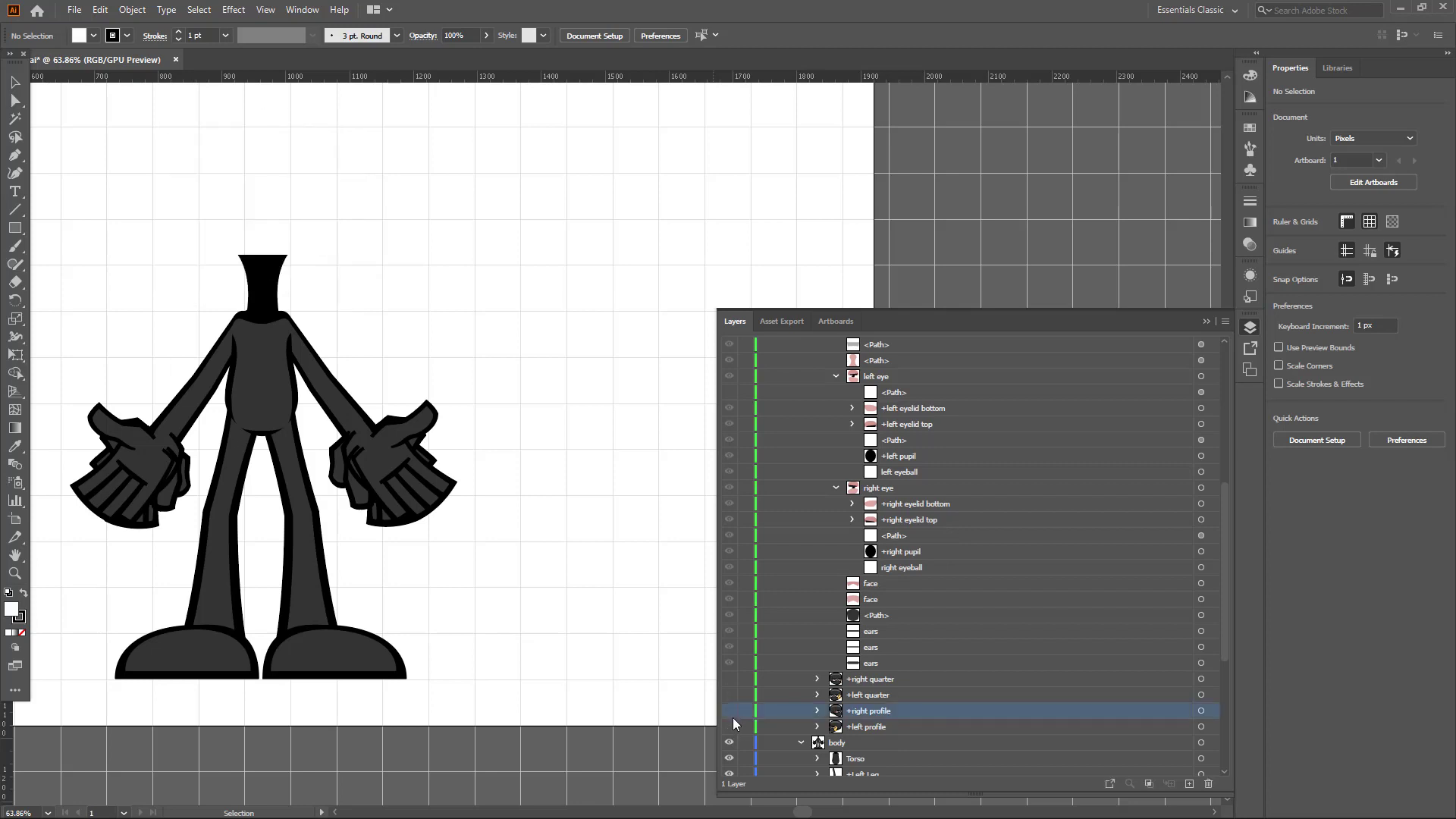
click(731, 725)
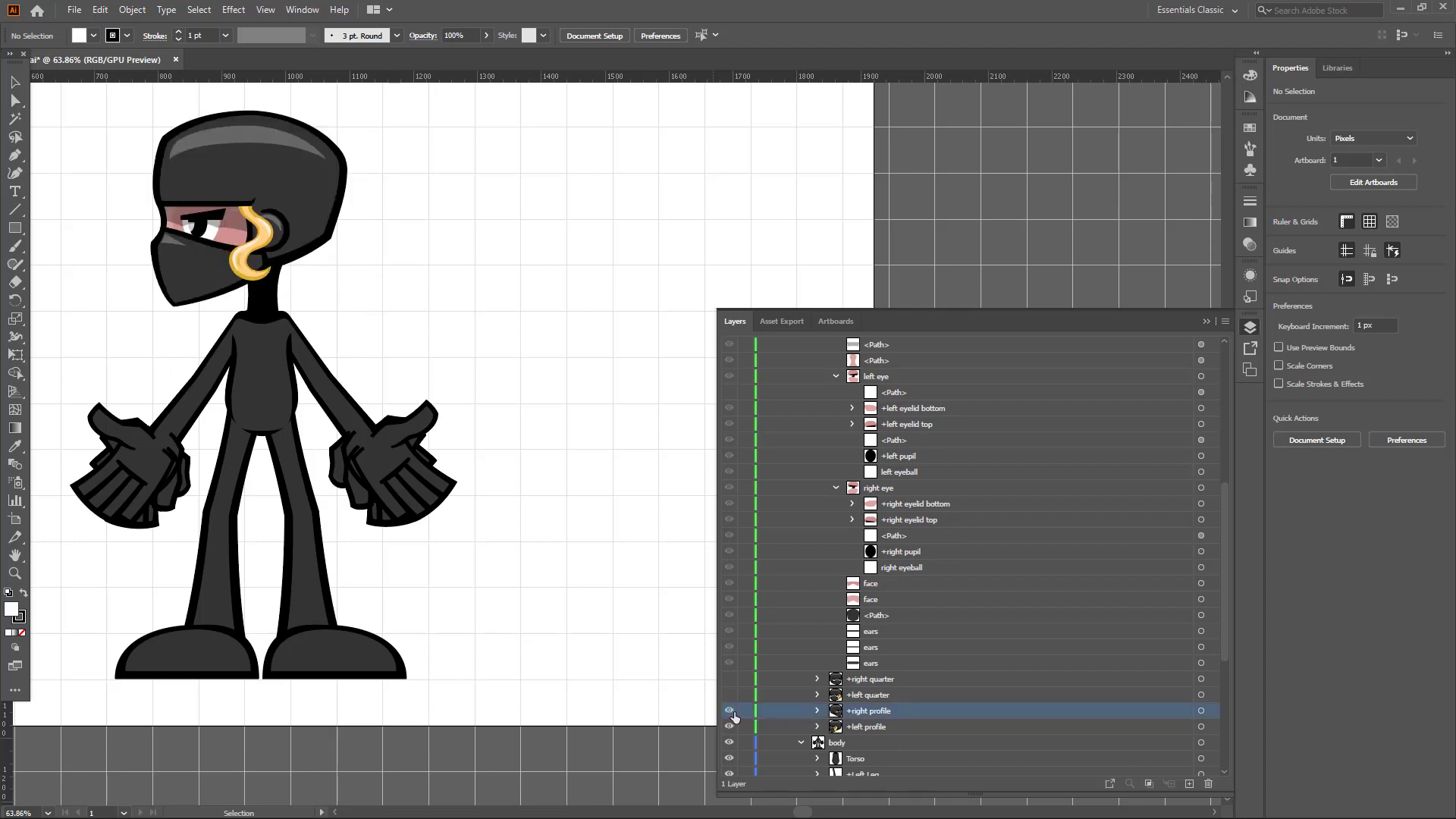
click(732, 706)
click(731, 694)
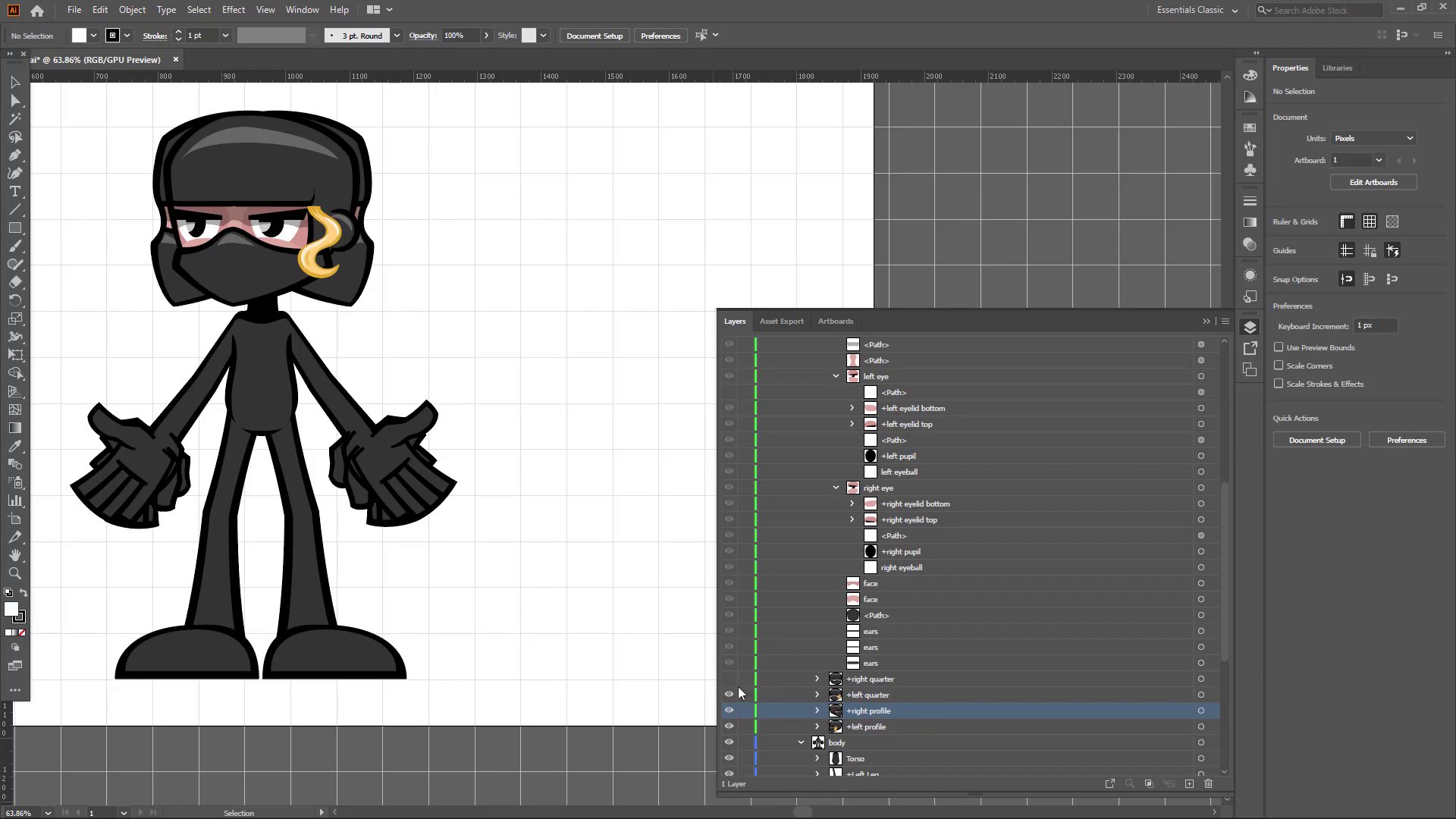
Step: Expand +right quarter and its +jaw group to browse the nose, ear, eyebrow and eye sublayers
click(817, 679)
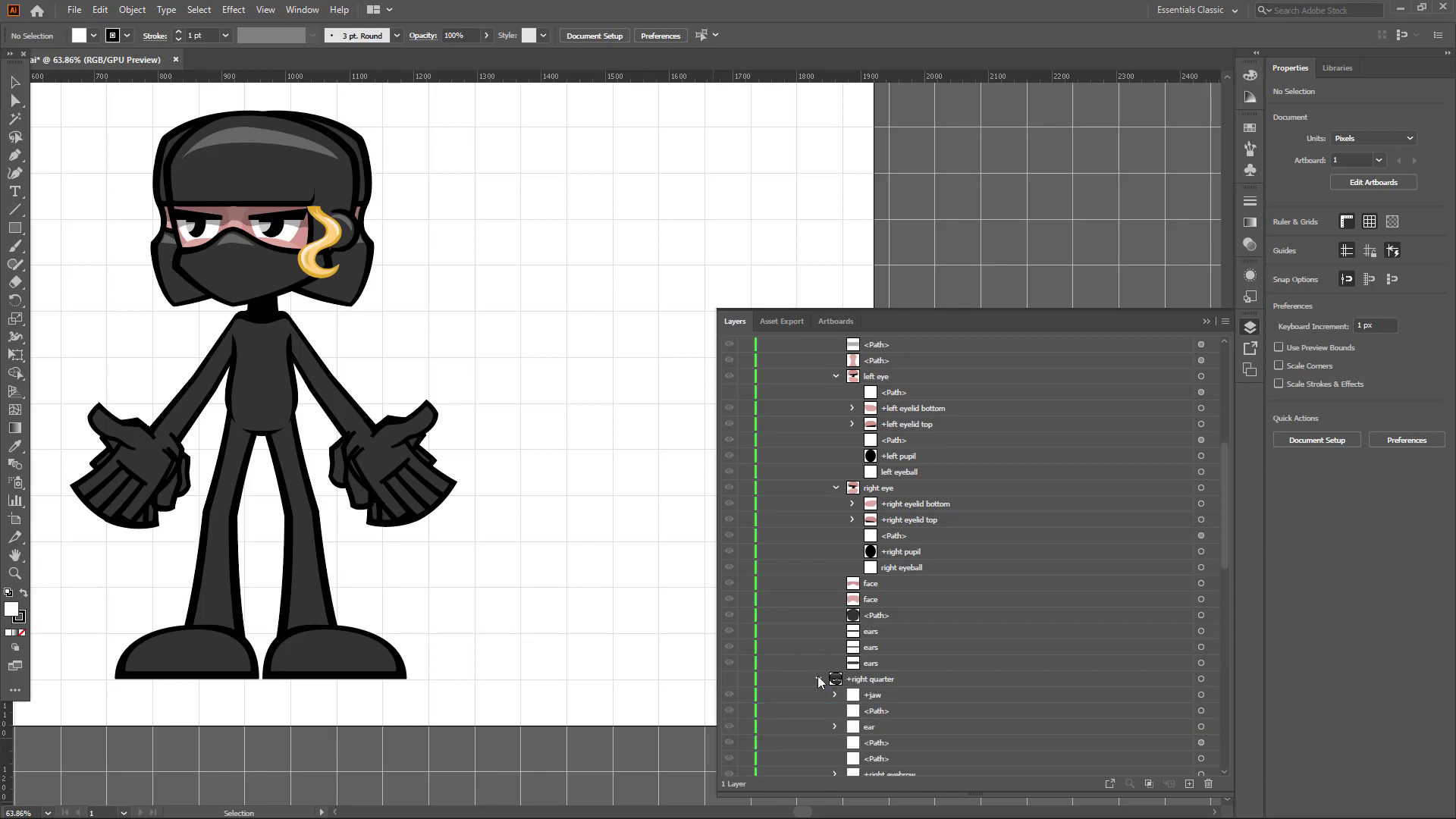
scroll(865, 577, down, 4)
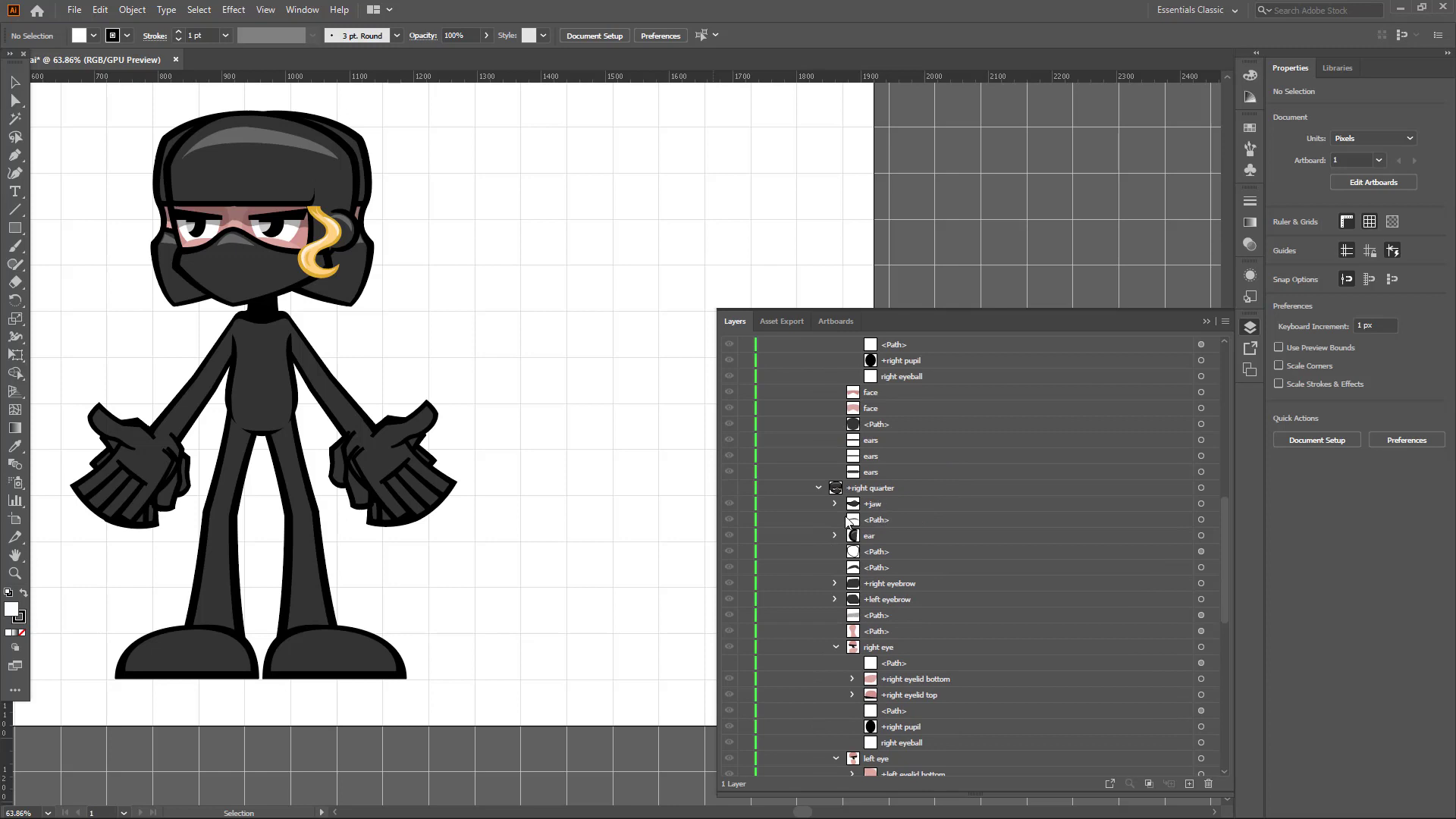
click(835, 504)
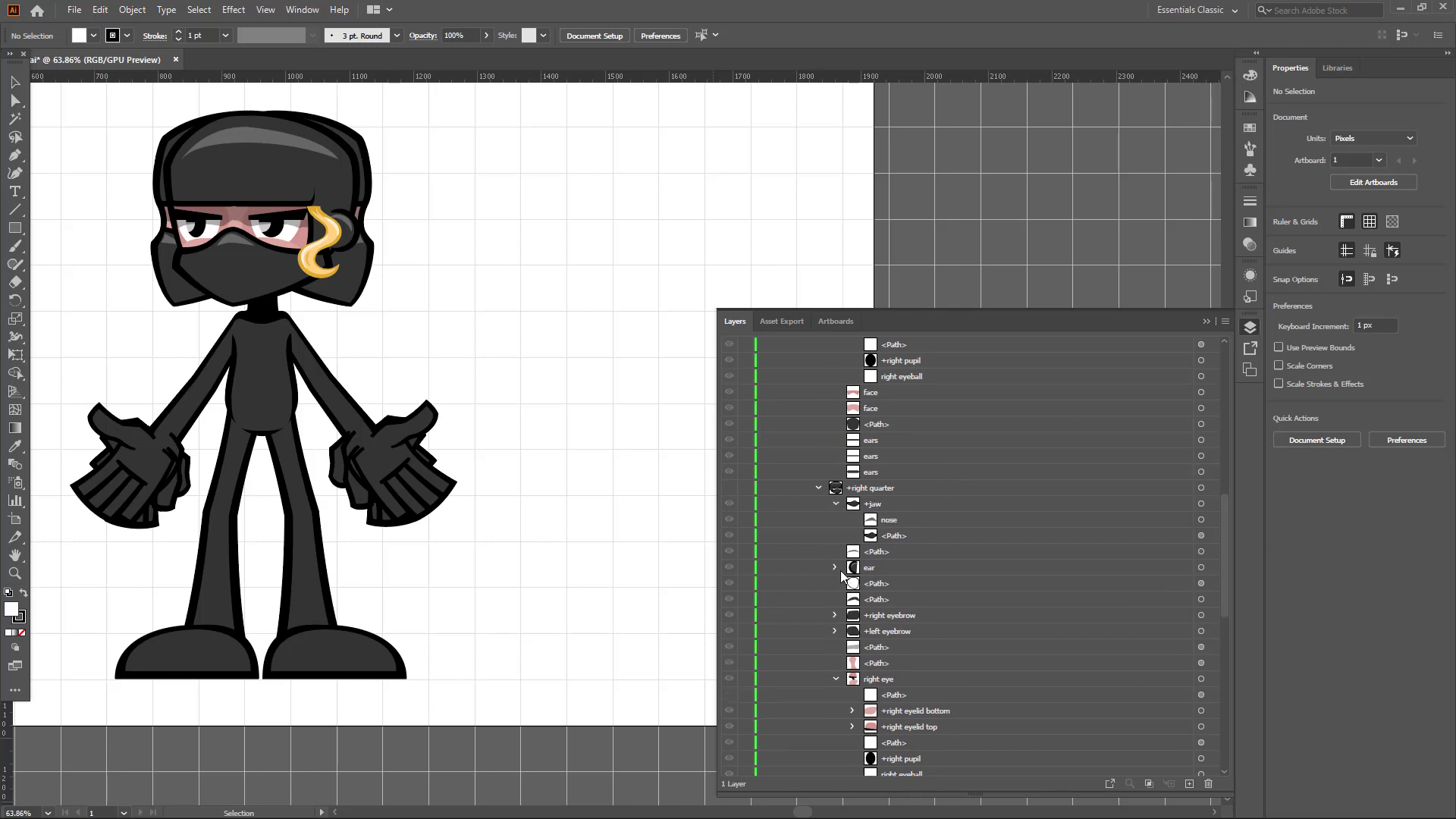
scroll(840, 624, down, 3)
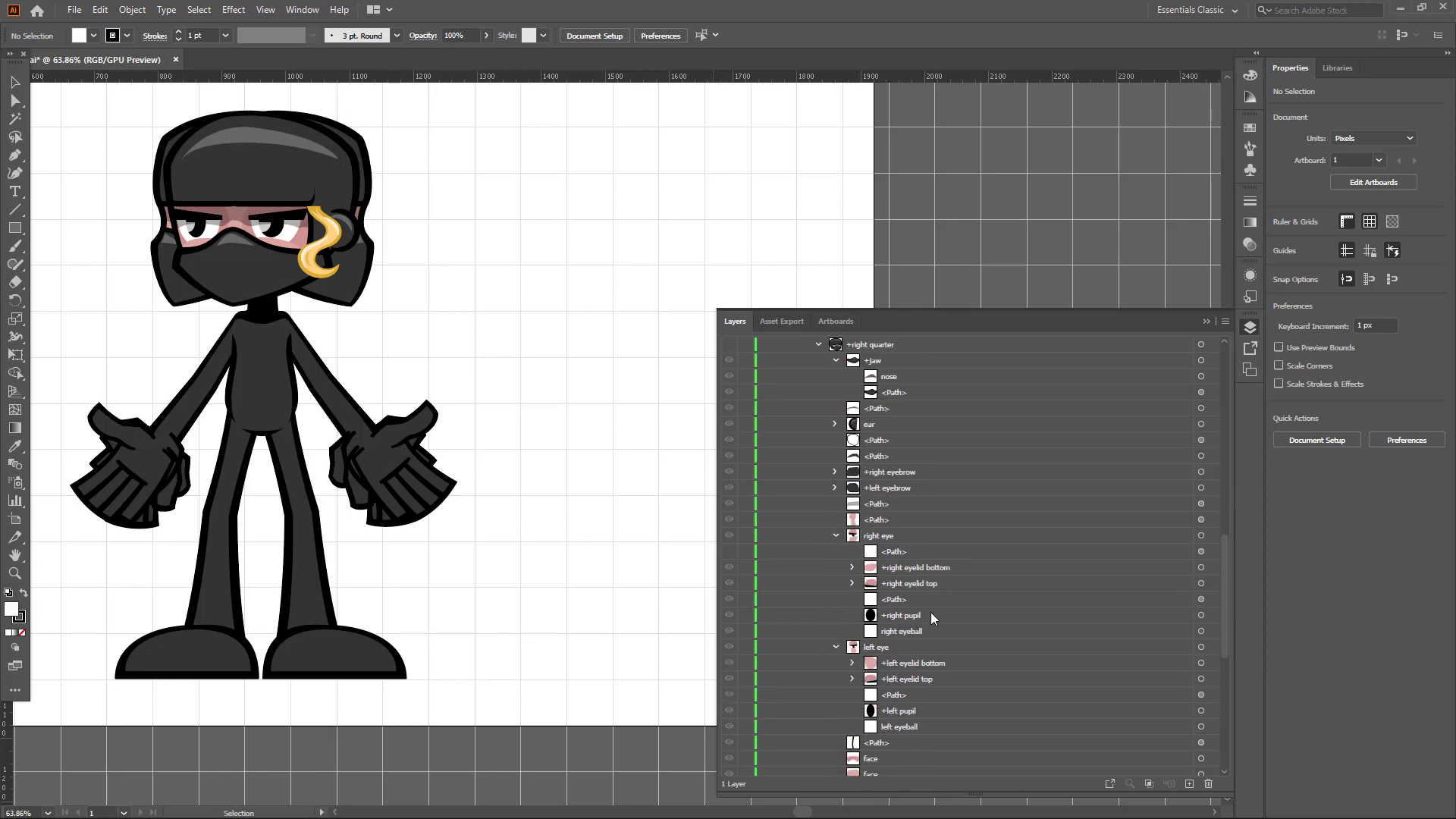
scroll(930, 613, down, 4)
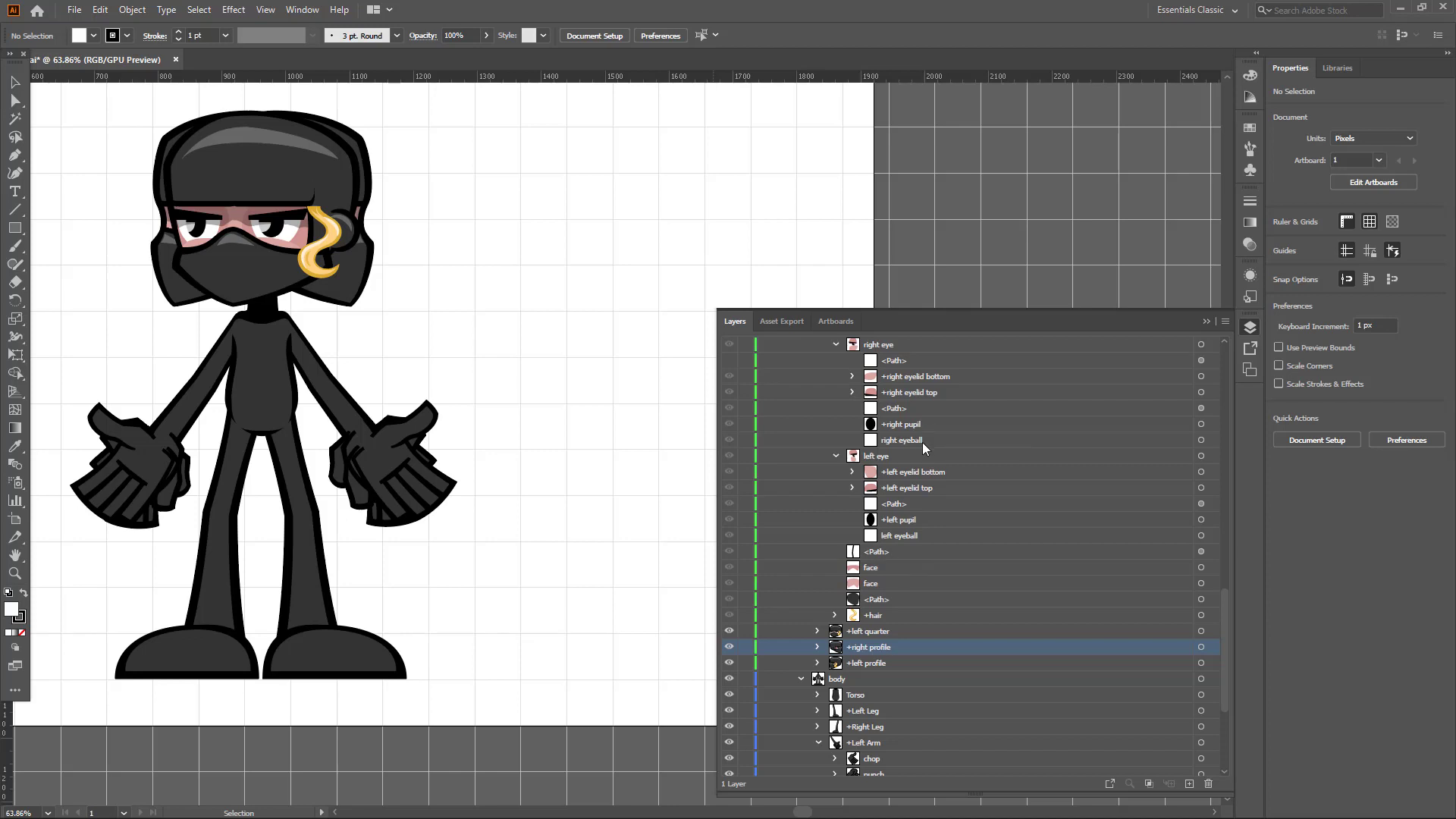
scroll(923, 443, up, 10)
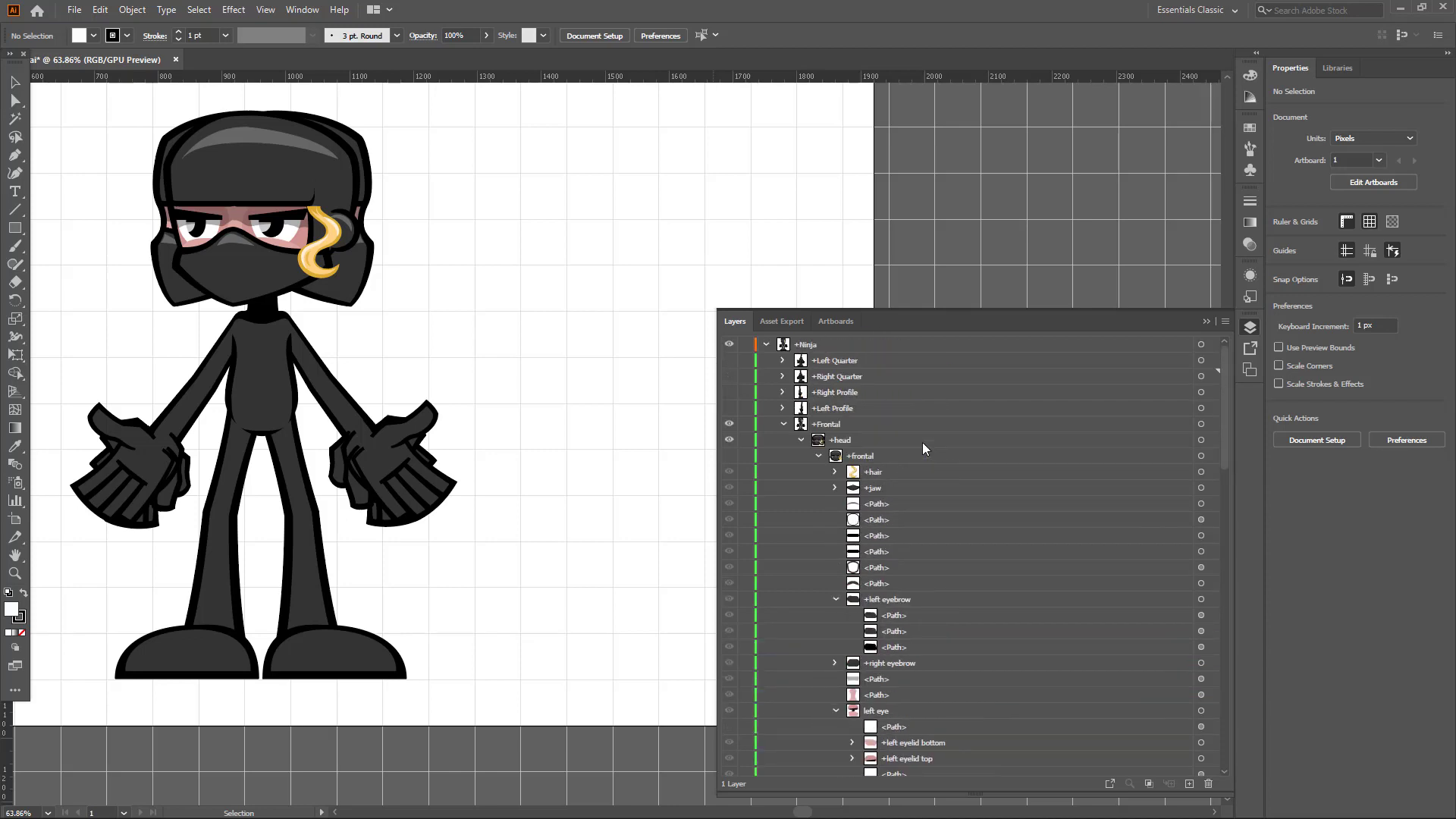